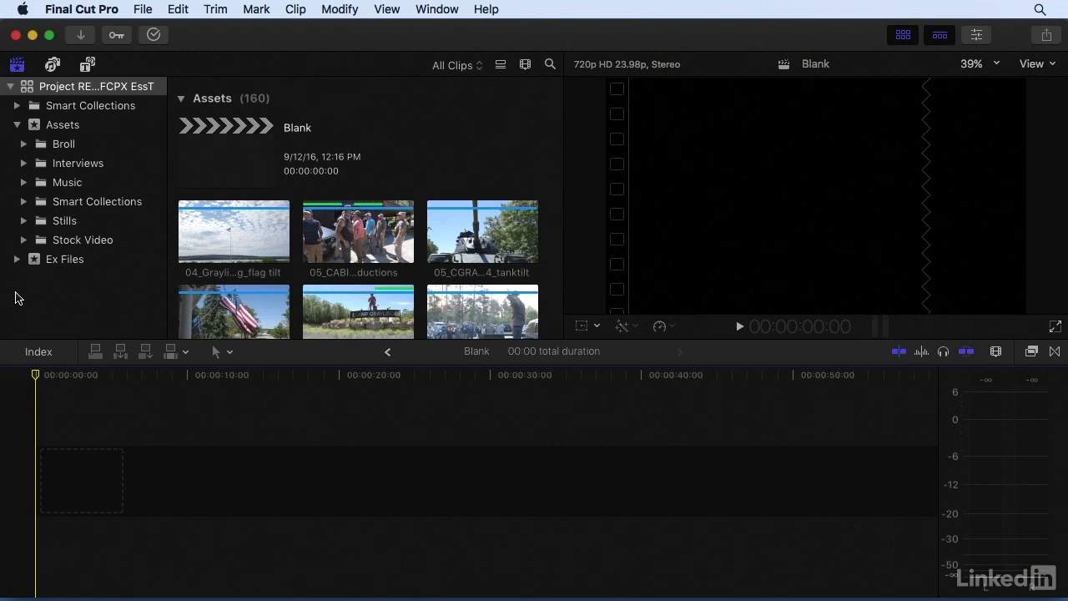
# - Open the Keyframe BEGIN project from the 6.3 keyword collection in Chapter 6 of the Ex Files event
pyautogui.click(16, 260)
pyautogui.scroll(-4, 16, 261)
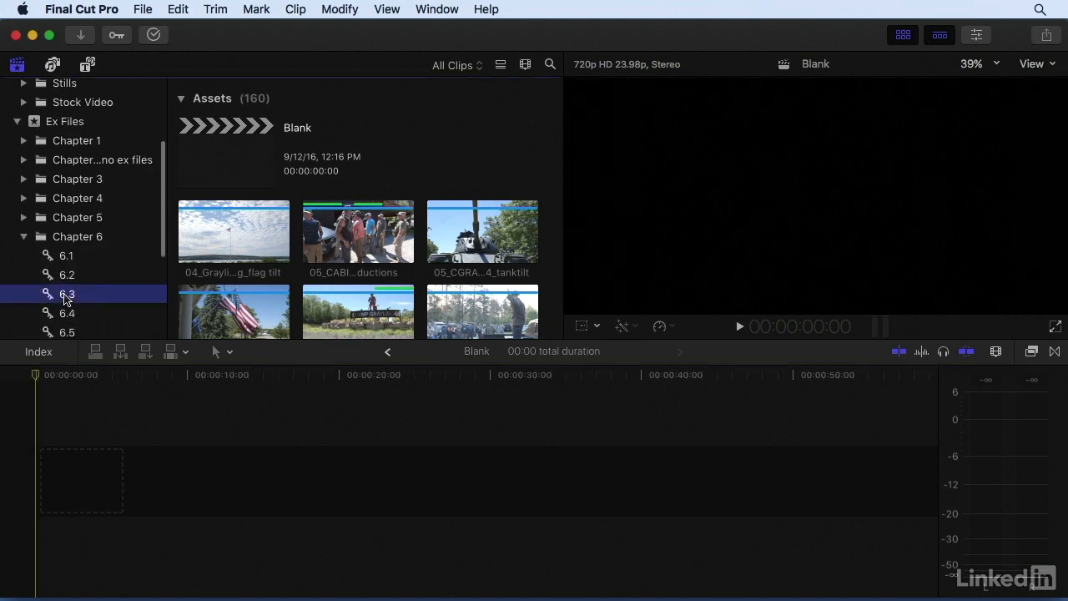
pyautogui.click(66, 297)
pyautogui.doubleClick(246, 121)
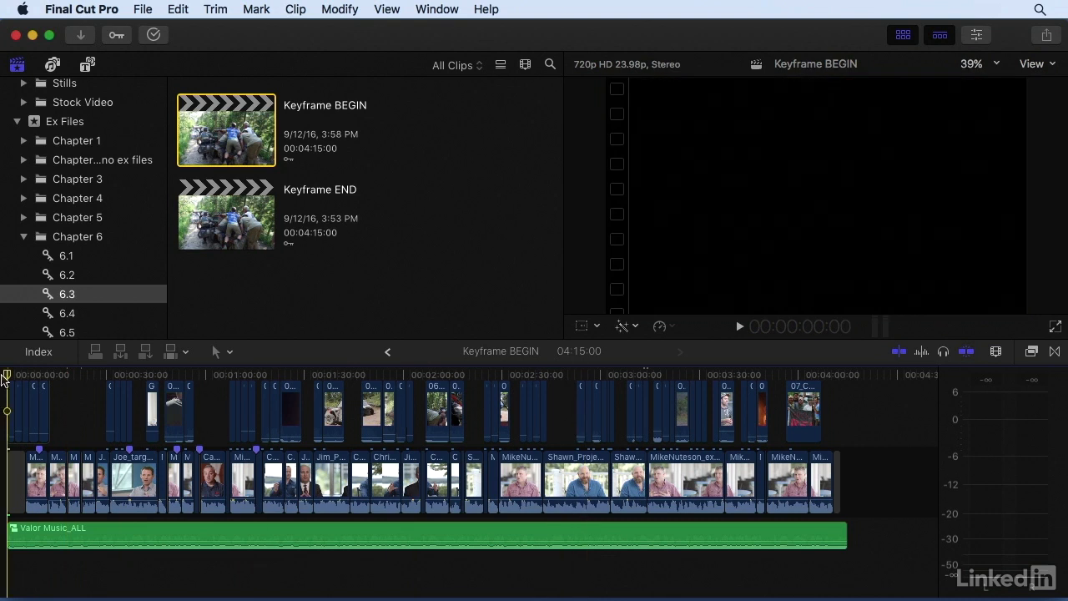
# - Add volume keyframes to Valor Music_ALL on either side of the first interview clip's start, raise the opening to 5 dB and play it
pyautogui.press('super+equal')
pyautogui.press('super+equal')
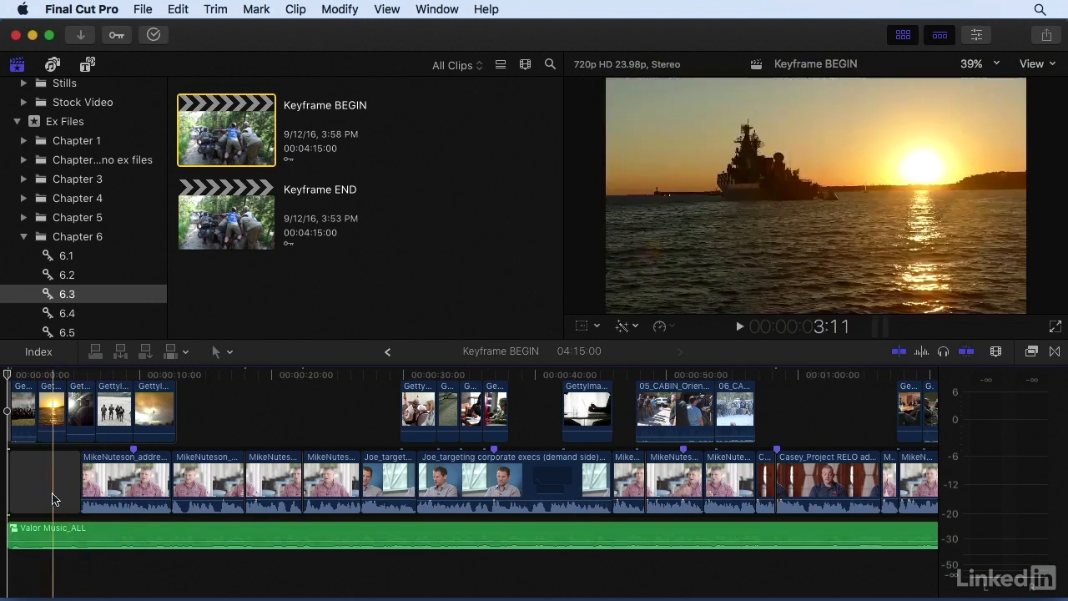
pyautogui.press('super+equal')
pyautogui.press('super+equal')
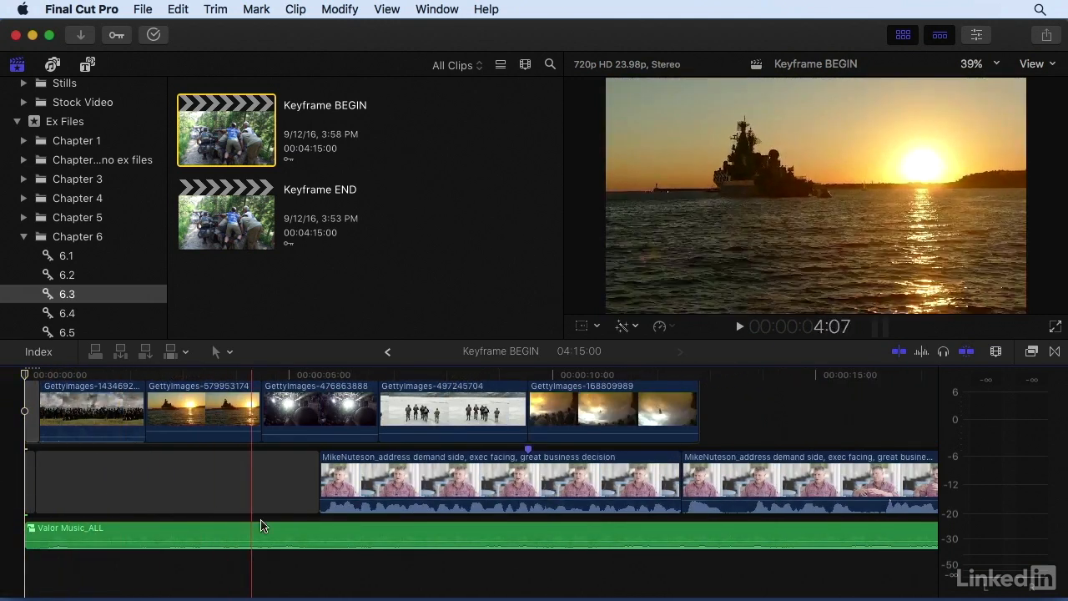
pyautogui.keyDown('alt'); pyautogui.click(328, 542); pyautogui.keyUp('alt')
pyautogui.keyDown('alt'); pyautogui.click(298, 542); pyautogui.keyUp('alt')
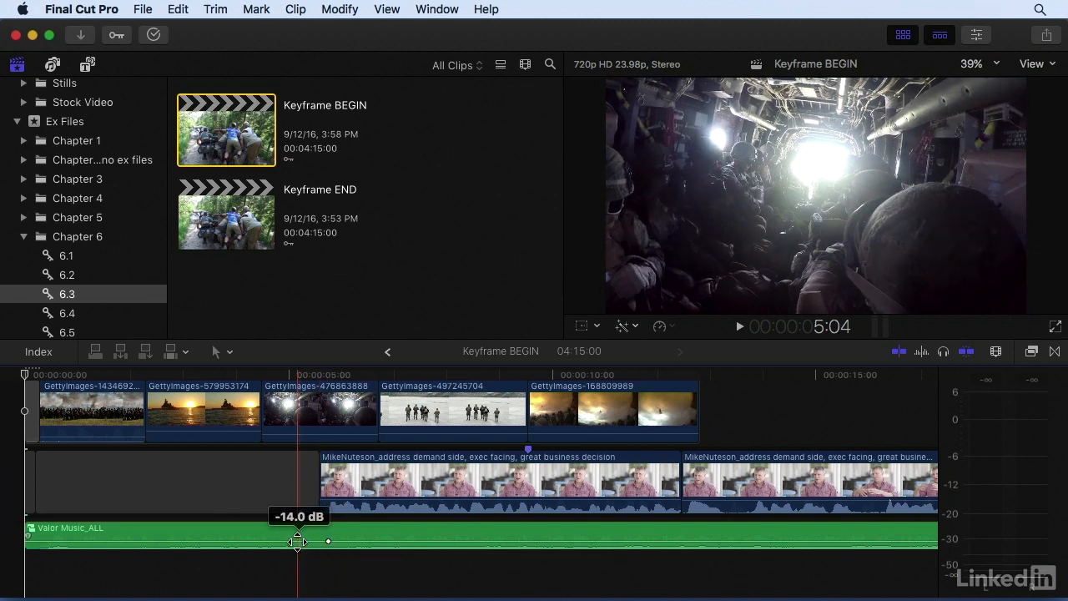
pyautogui.moveTo(297, 542); pyautogui.dragTo(298, 534)
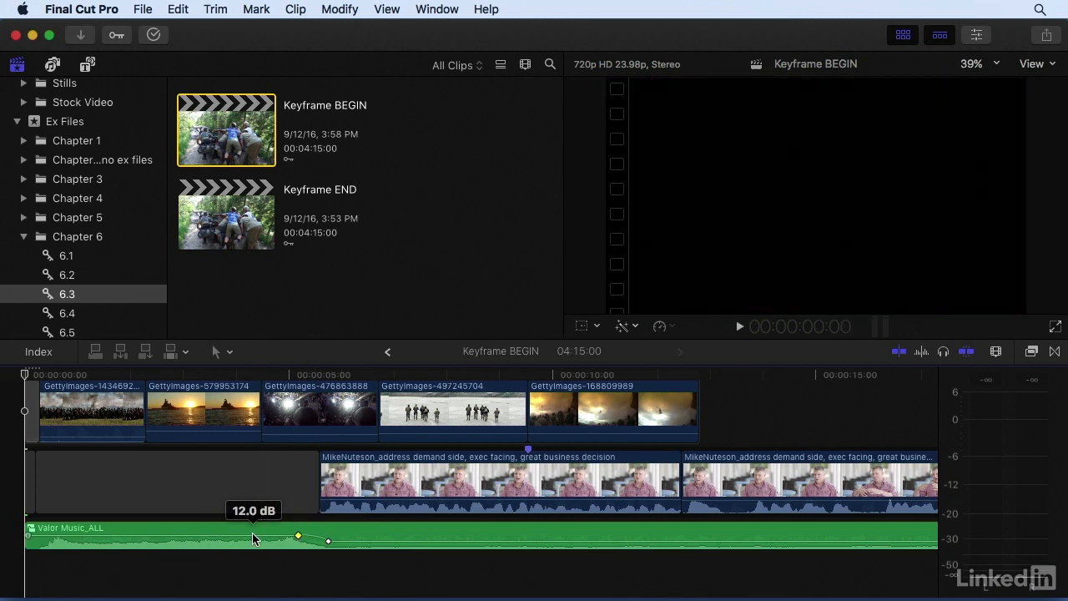
pyautogui.moveTo(251, 534); pyautogui.dragTo(252, 535)
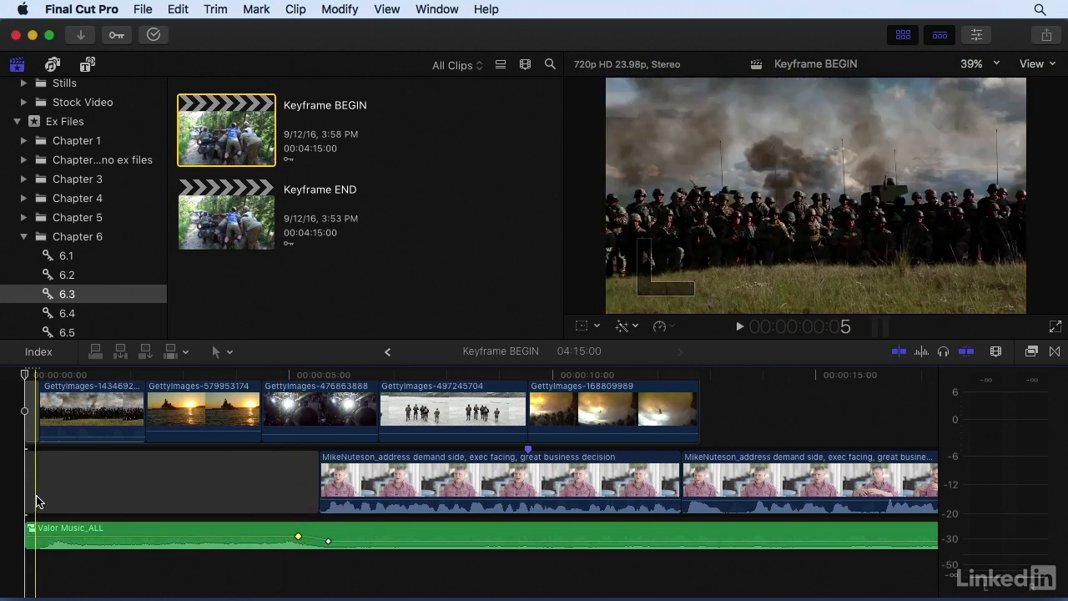
pyautogui.press('space')
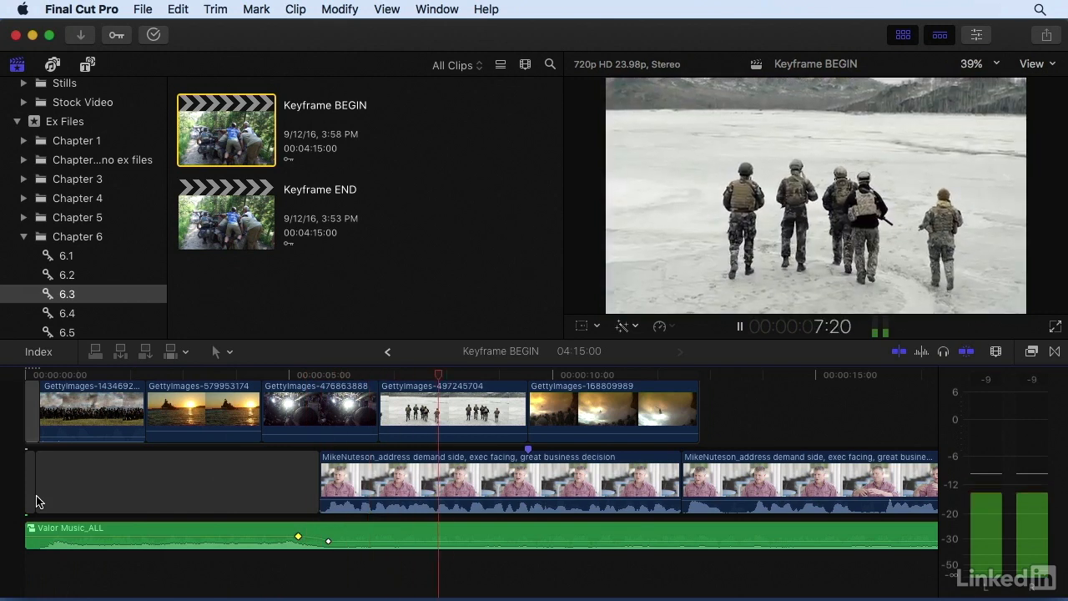
pyautogui.press('space')
# - Move the first music keyframe to about 4:20 at 7 dB and the second to about 6:17, and play the longer fade
pyautogui.moveTo(299, 537)
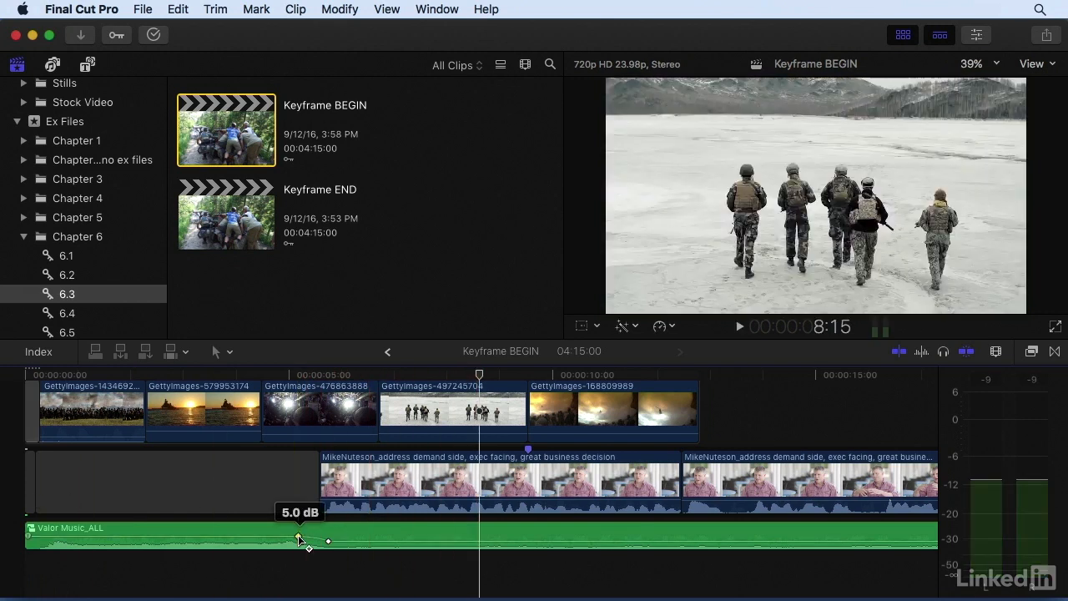
pyautogui.moveTo(299, 536); pyautogui.dragTo(297, 534)
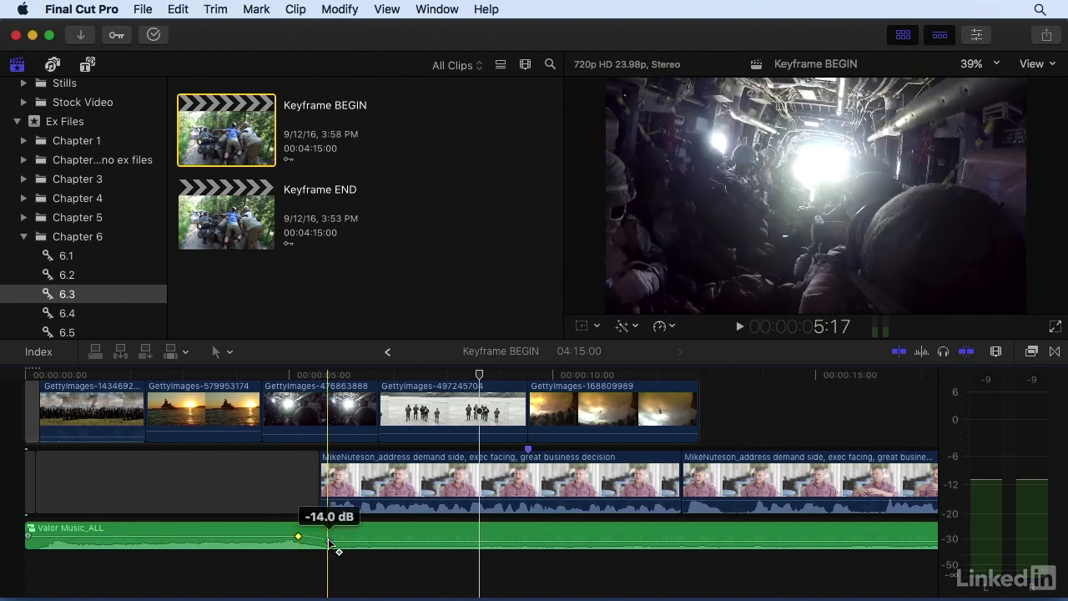
pyautogui.moveTo(330, 544); pyautogui.dragTo(380, 541)
pyautogui.moveTo(297, 540); pyautogui.dragTo(281, 536)
pyautogui.press('space')
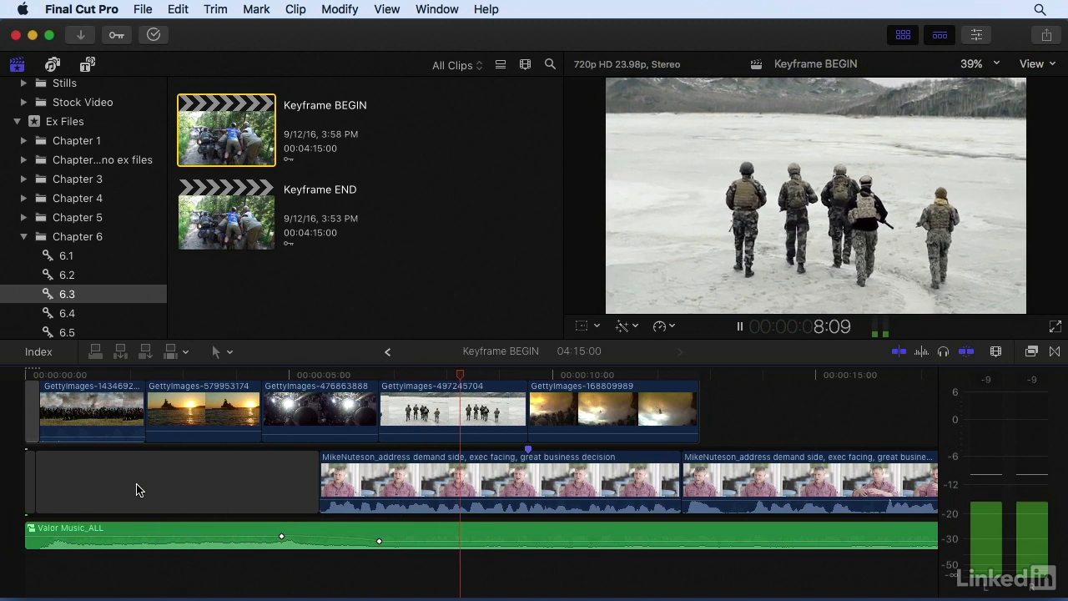
pyautogui.press('space')
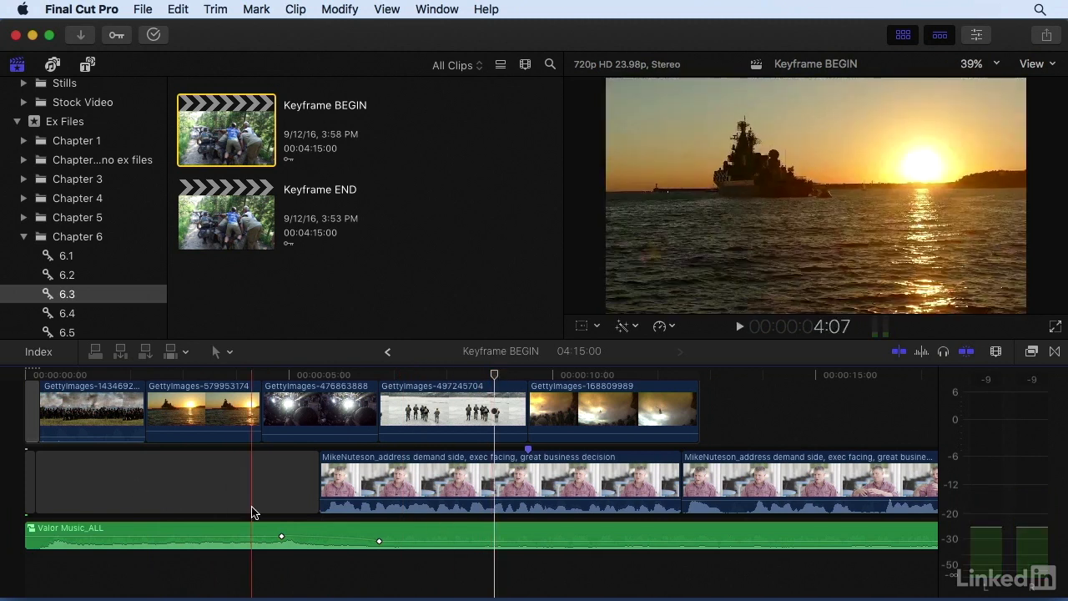
# - Delete both volume keyframes from the opening of Valor Music_ALL
pyautogui.moveTo(281, 538)
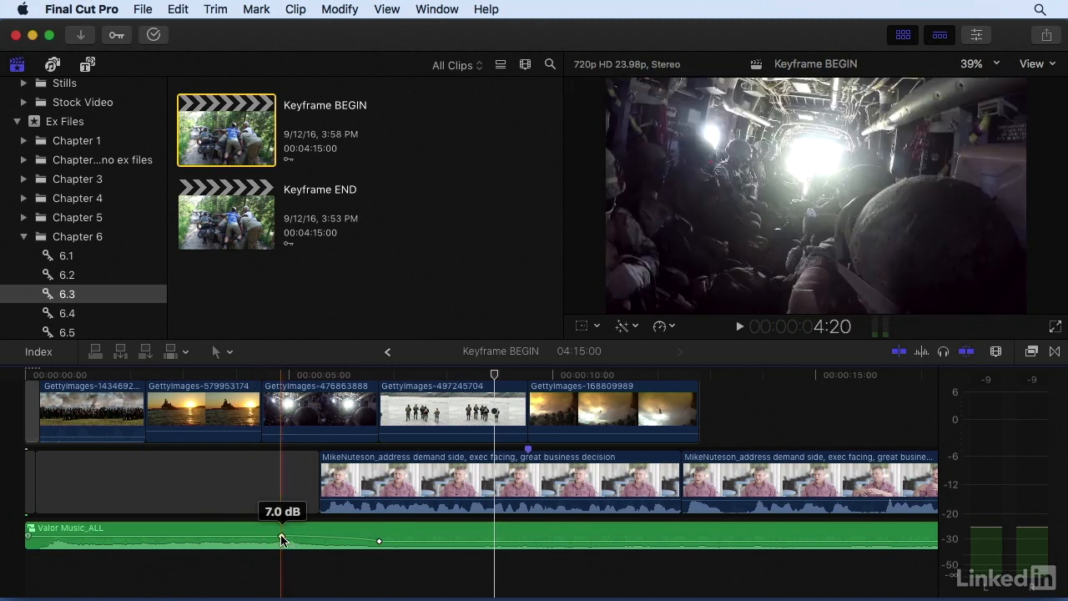
pyautogui.rightClick(281, 538)
pyautogui.click(294, 545)
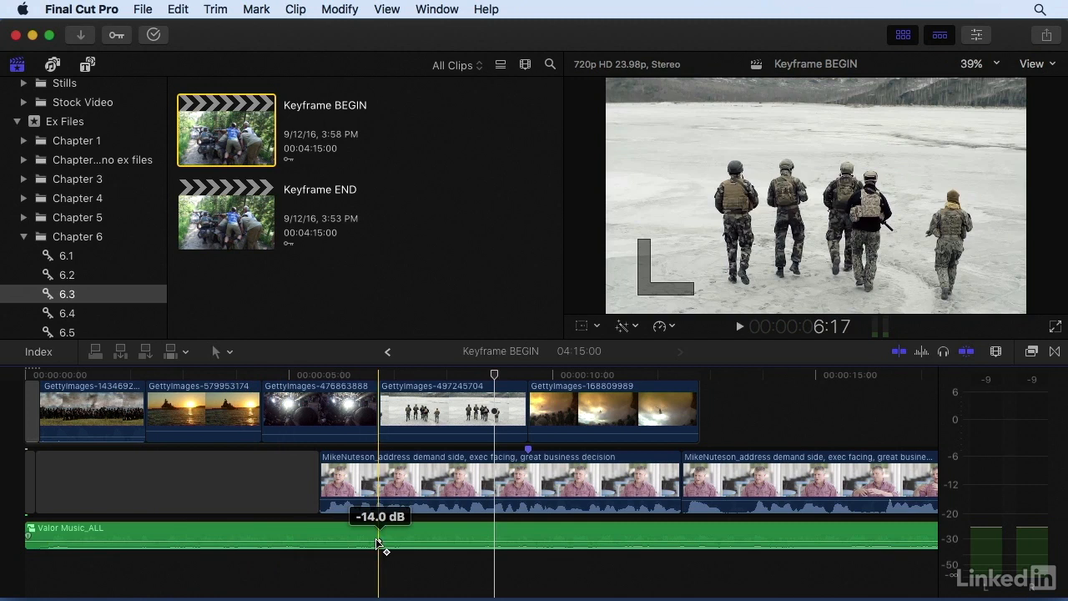
pyautogui.rightClick(379, 541)
pyautogui.click(389, 547)
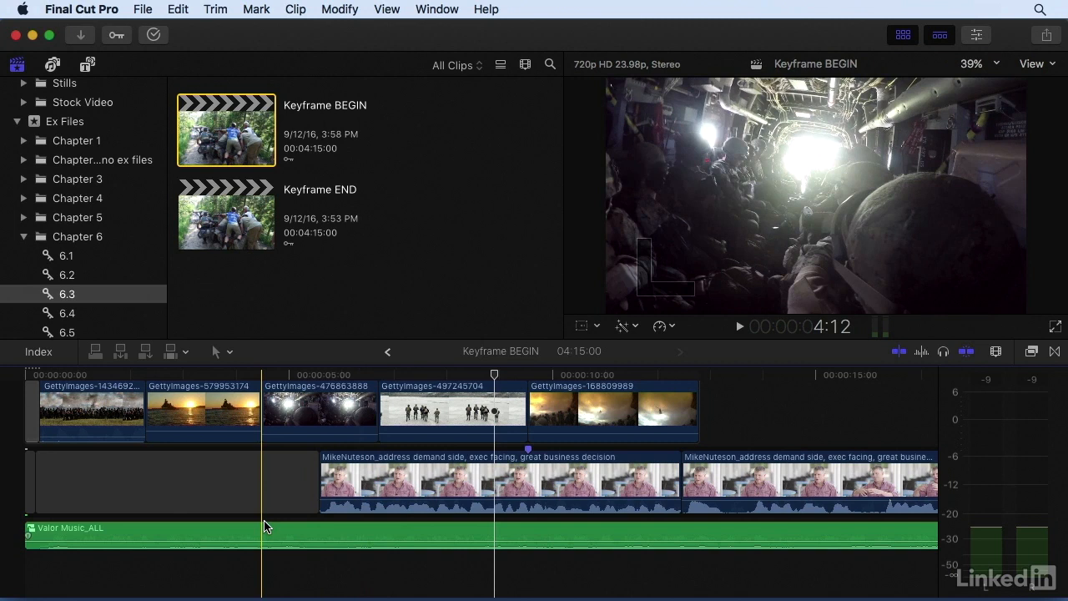
# - Use the Range Selection tool to select the opening of Valor Music_ALL up to the interview and raise its volume to 4 dB
pyautogui.click(216, 351)
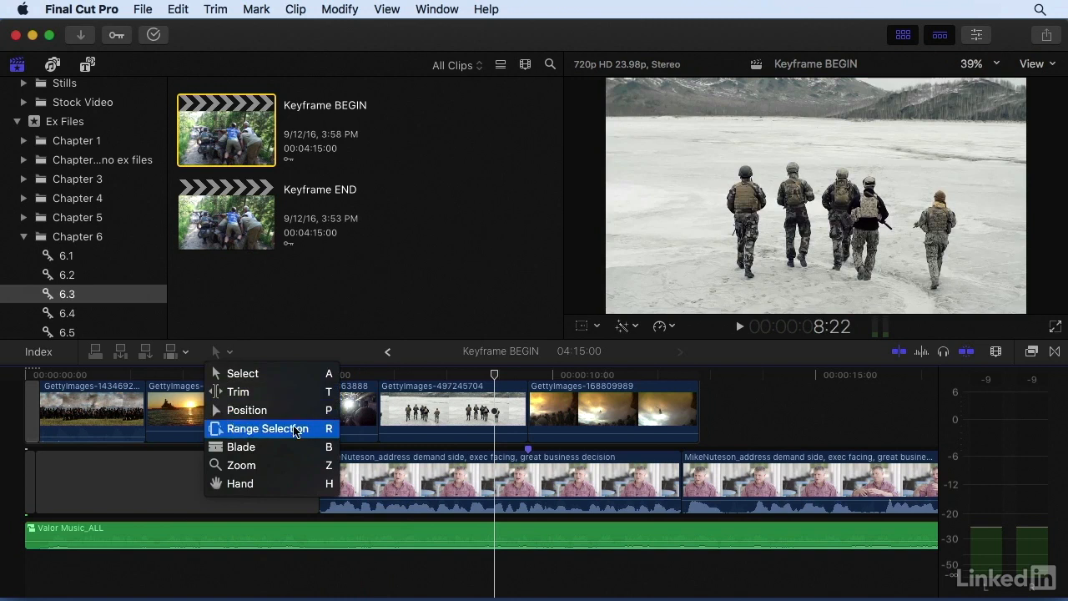
pyautogui.click(228, 351)
pyautogui.press('r')
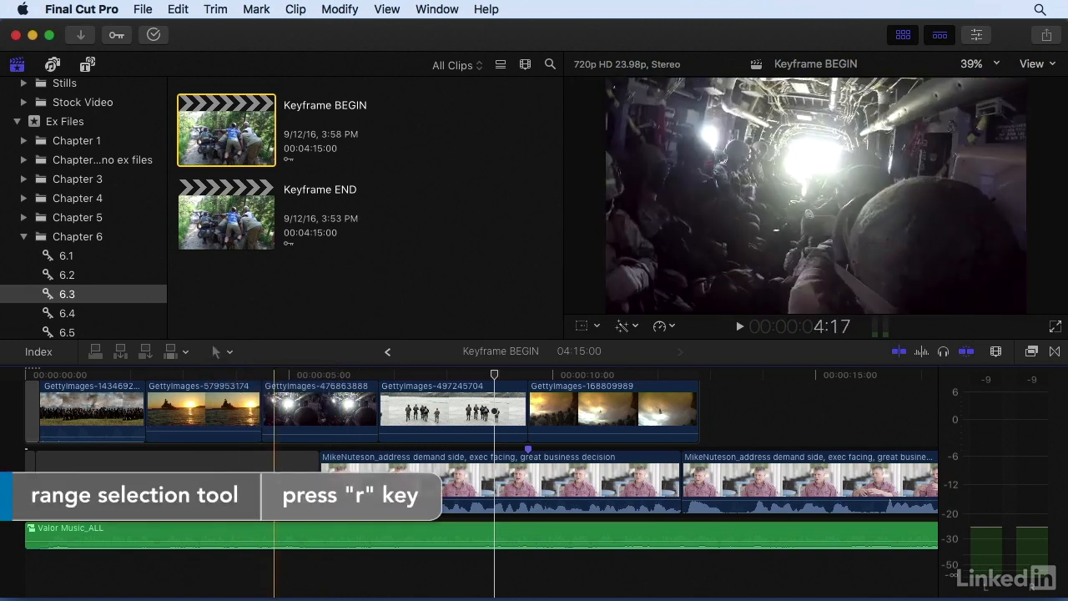
pyautogui.moveTo(320, 533); pyautogui.dragTo(26, 538)
pyautogui.moveTo(286, 539); pyautogui.dragTo(285, 534)
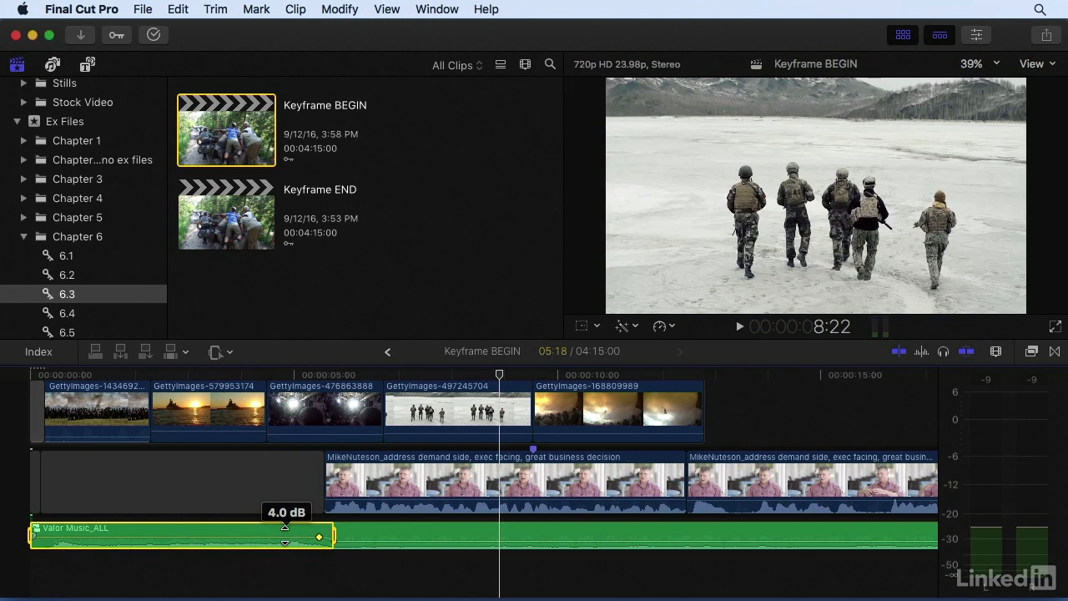
pyautogui.click(293, 495)
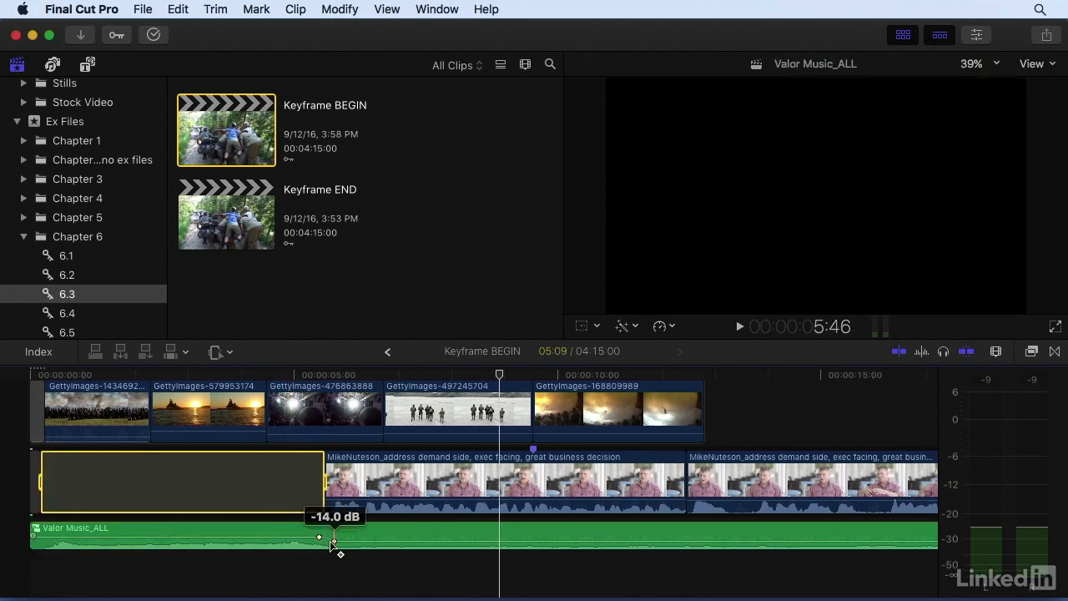
# - Spread the two music keyframes around the interview's start to lengthen the fade, and play the transition
pyautogui.moveTo(321, 542); pyautogui.dragTo(361, 541)
pyautogui.press('space')
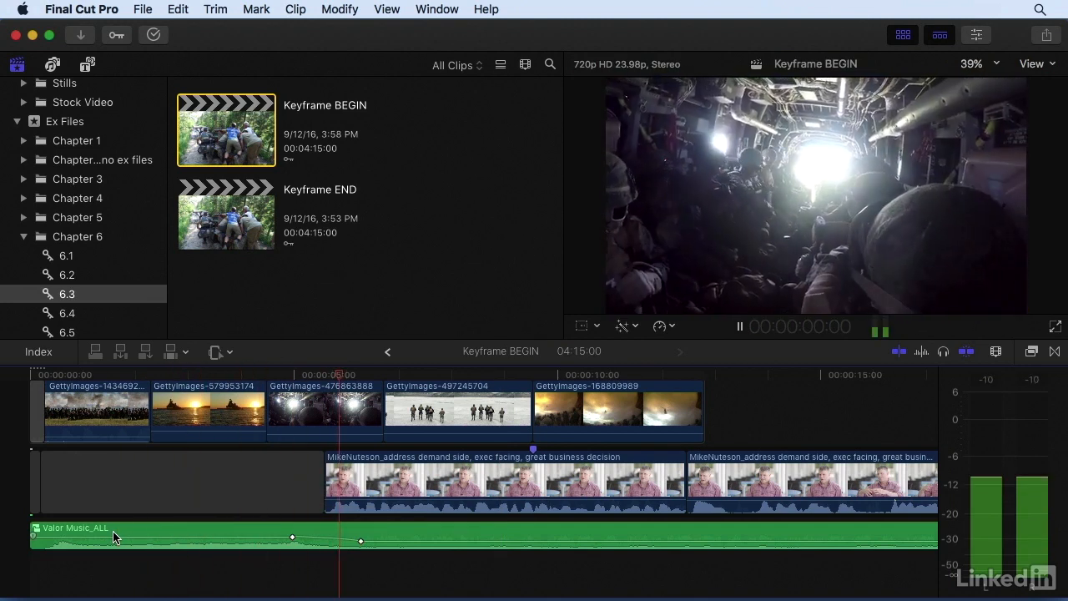
pyautogui.press('space')
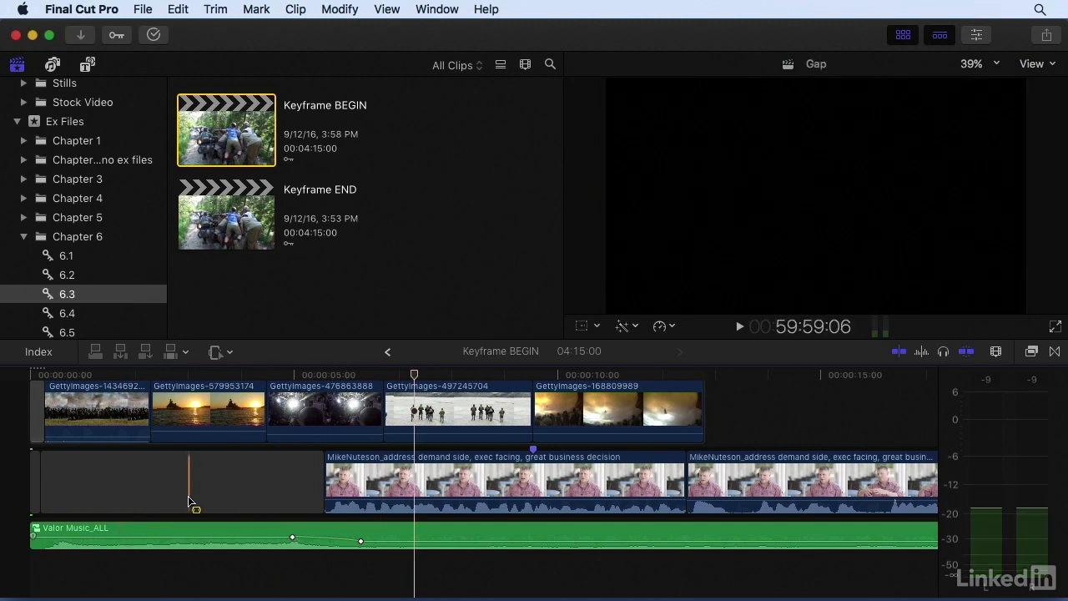
# - Undo the range-based volume and keyframe changes on the music and return to the Select tool
pyautogui.press('super+z')
pyautogui.press('super+z')
pyautogui.press('super+z')
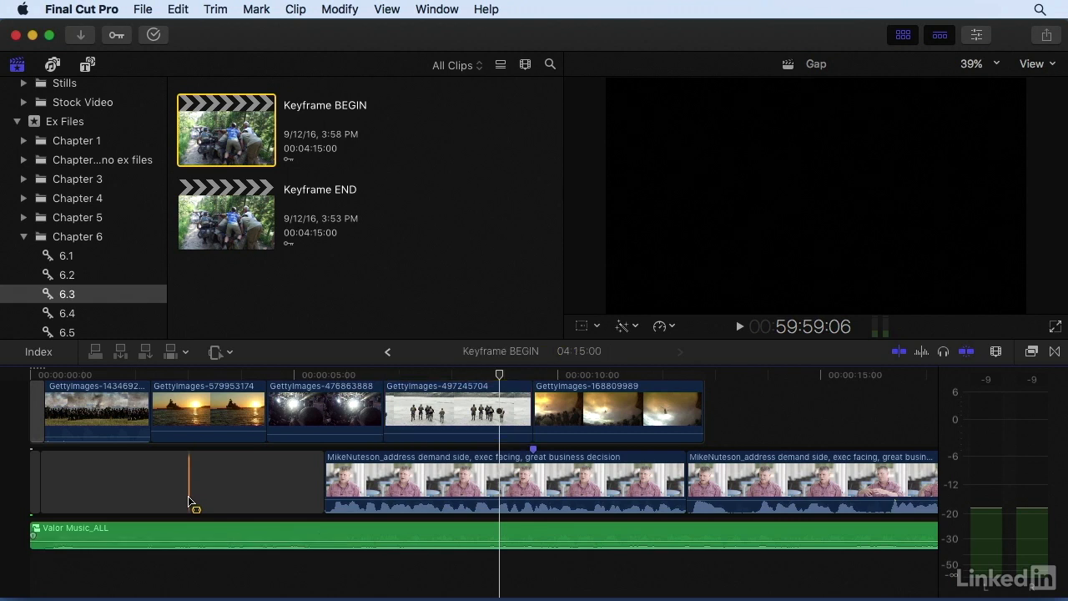
pyautogui.press('a')
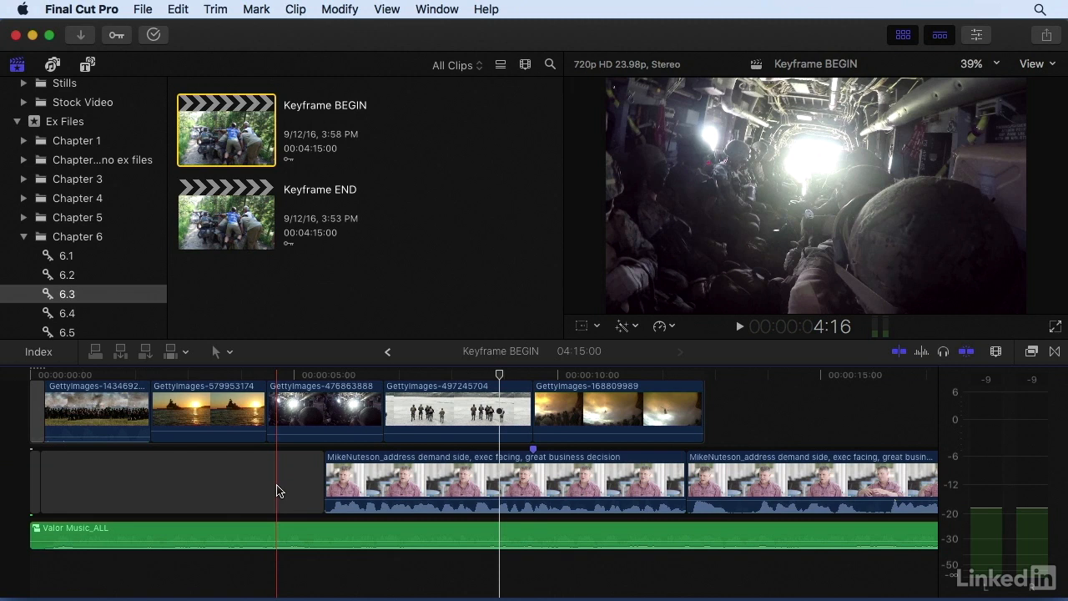
# - Temporarily invoke Range Selection to select Valor Music_ALL from its start to the first interview clip, and raise that range's volume
pyautogui.press('r')
pyautogui.moveTo(324, 535); pyautogui.dragTo(11, 529)
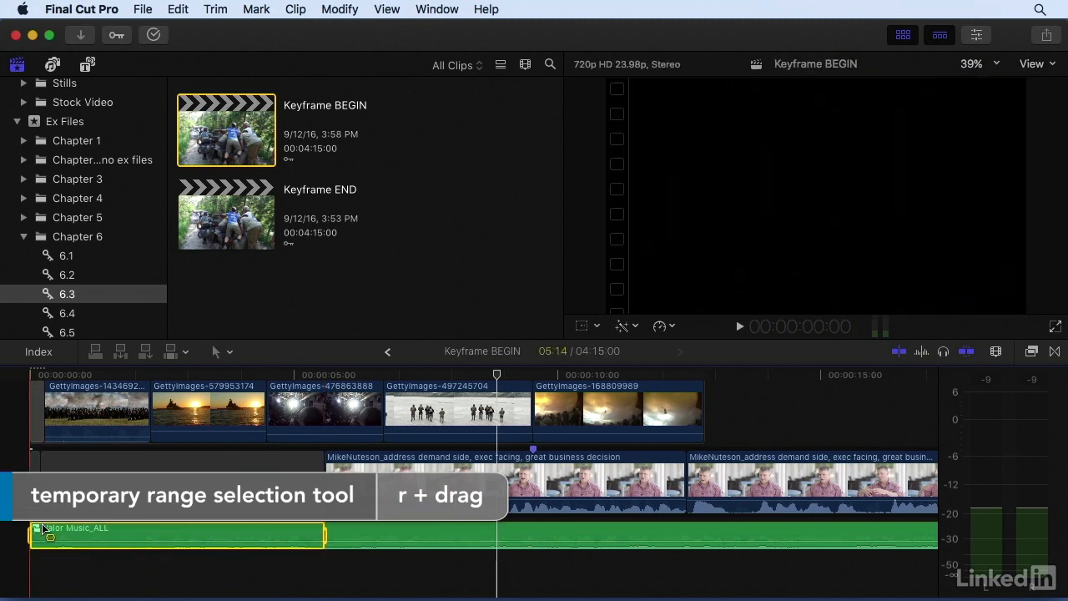
pyautogui.press('/')
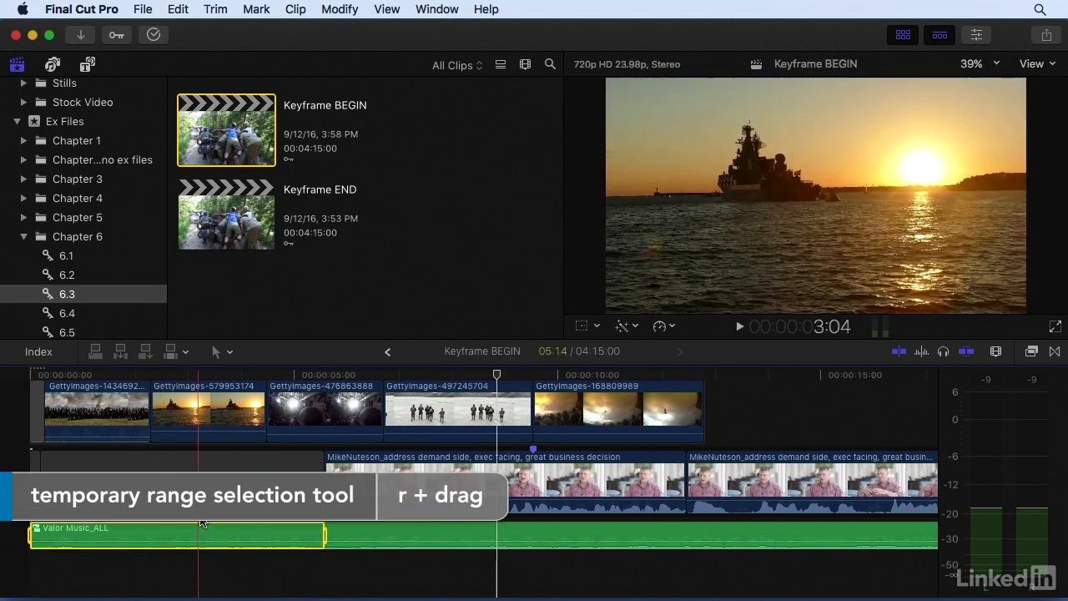
pyautogui.moveTo(214, 538); pyautogui.dragTo(213, 526)
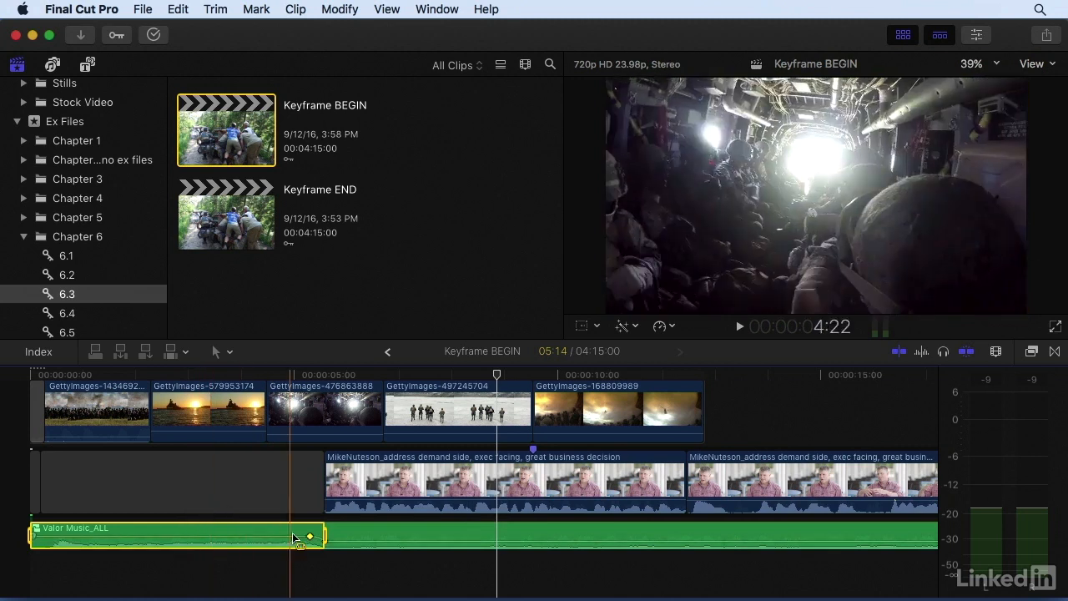
# - Move the two music keyframes farther apart around the first interview clip's start and play back the smoother fade
pyautogui.moveTo(310, 536); pyautogui.dragTo(342, 540)
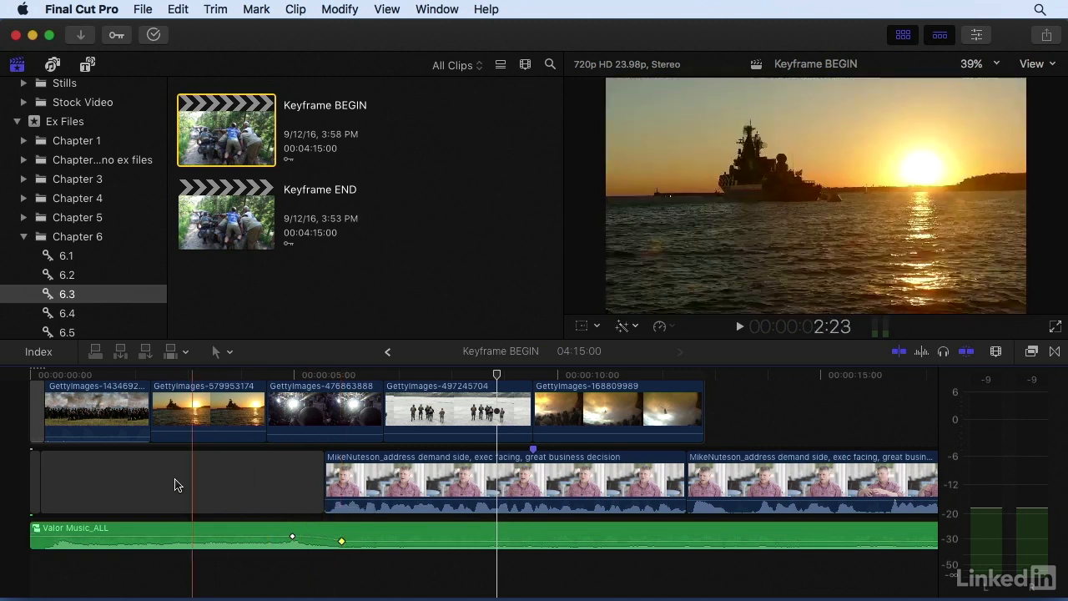
pyautogui.press('space')
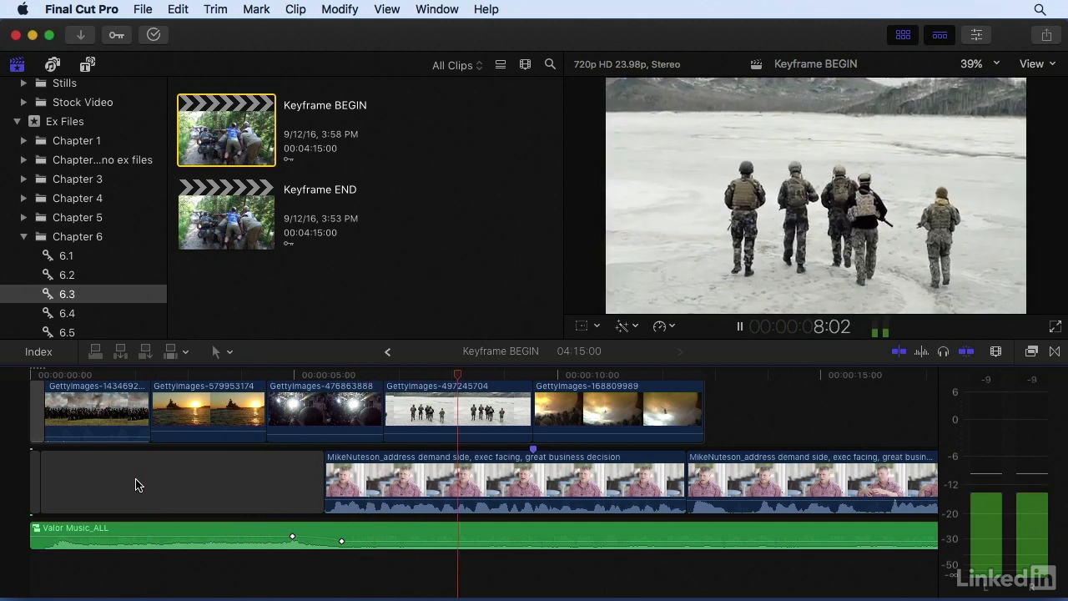
pyautogui.press('super+minus')
pyautogui.press('space')
# - Play the end of the project to check the music's level across the last interview clip's ending
pyautogui.hotkey('shift', 'z')
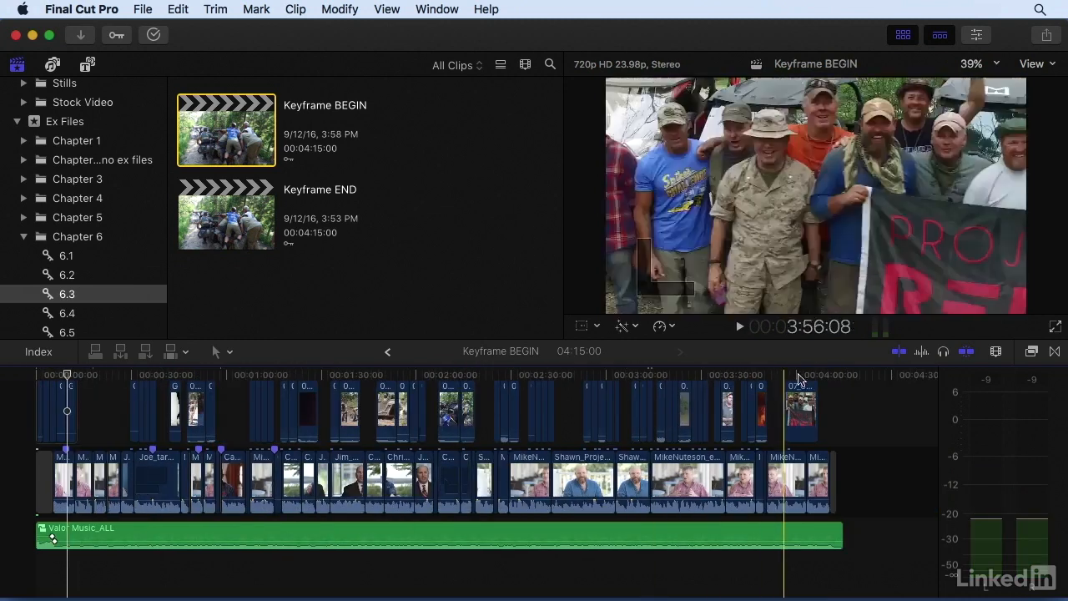
pyautogui.press('super+equal')
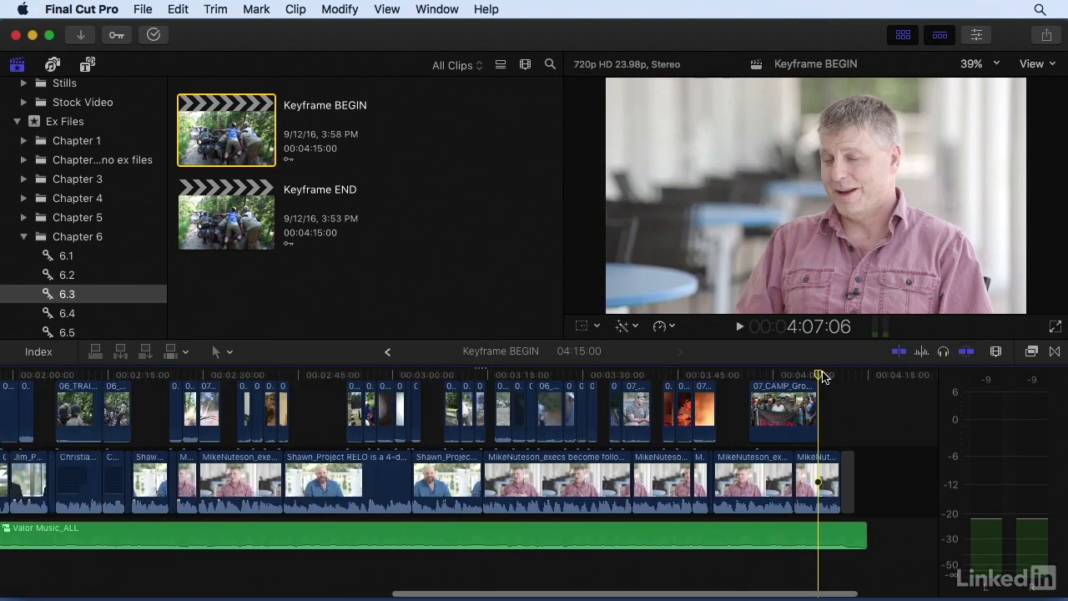
pyautogui.press('super+equal')
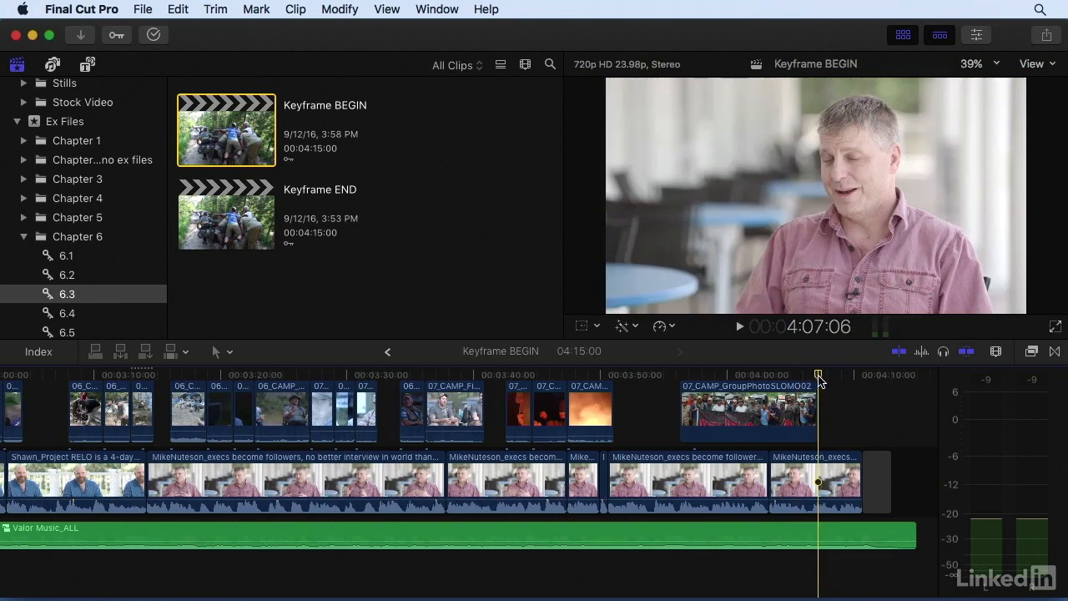
pyautogui.click(794, 378)
pyautogui.press('space')
pyautogui.hscroll(1, 793, 379)
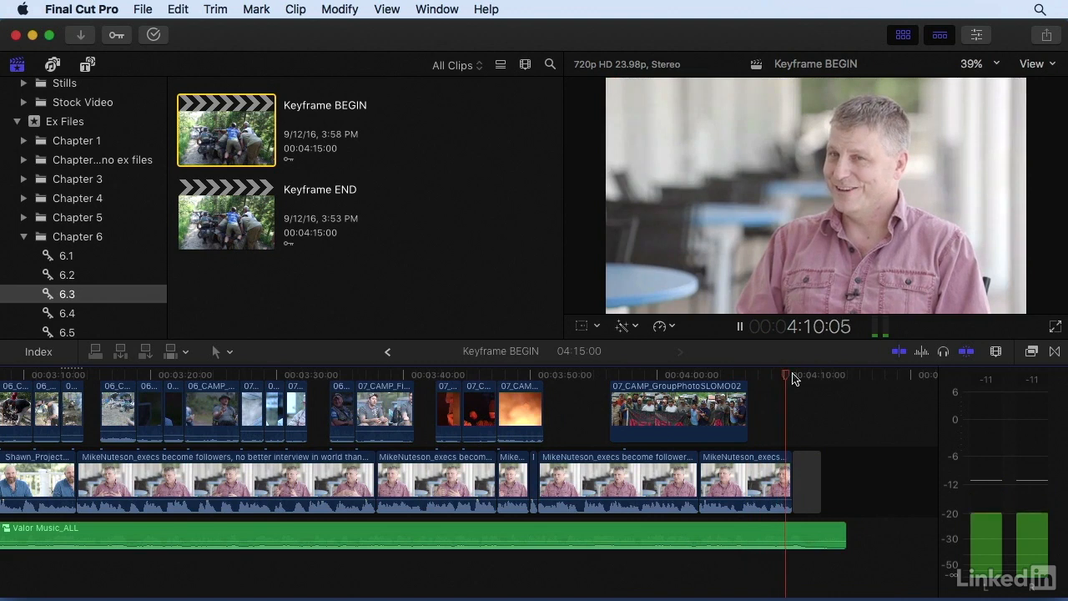
pyautogui.press('space')
# - Select the range of Valor Music_ALL from the last interview clip's end to the music's end, raise its volume, and play the transition
pyautogui.press('super+equal')
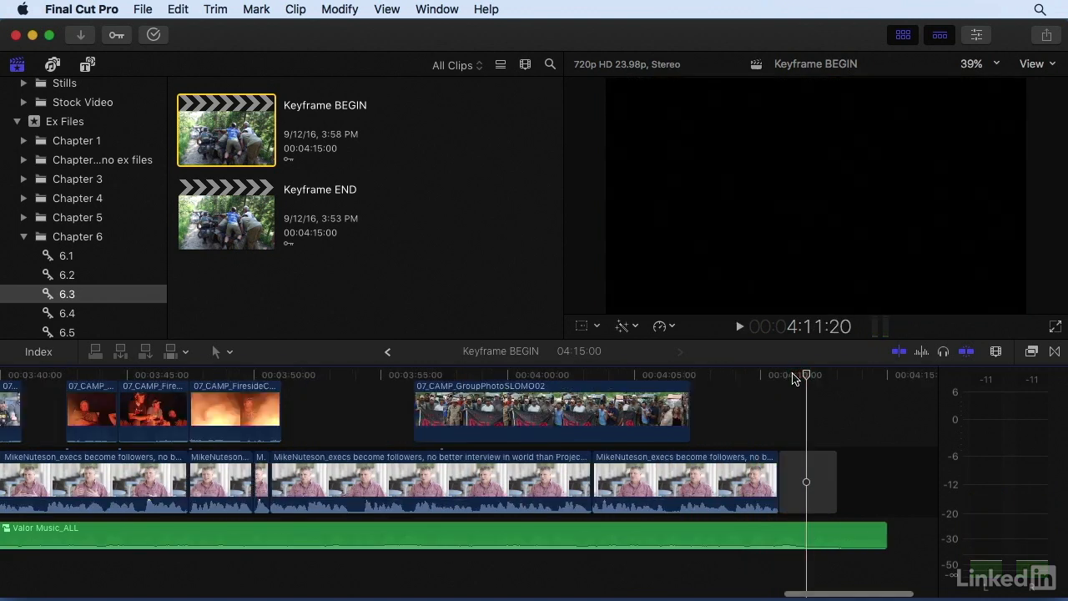
pyautogui.press('super+equal')
pyautogui.hscroll(2, 768, 406)
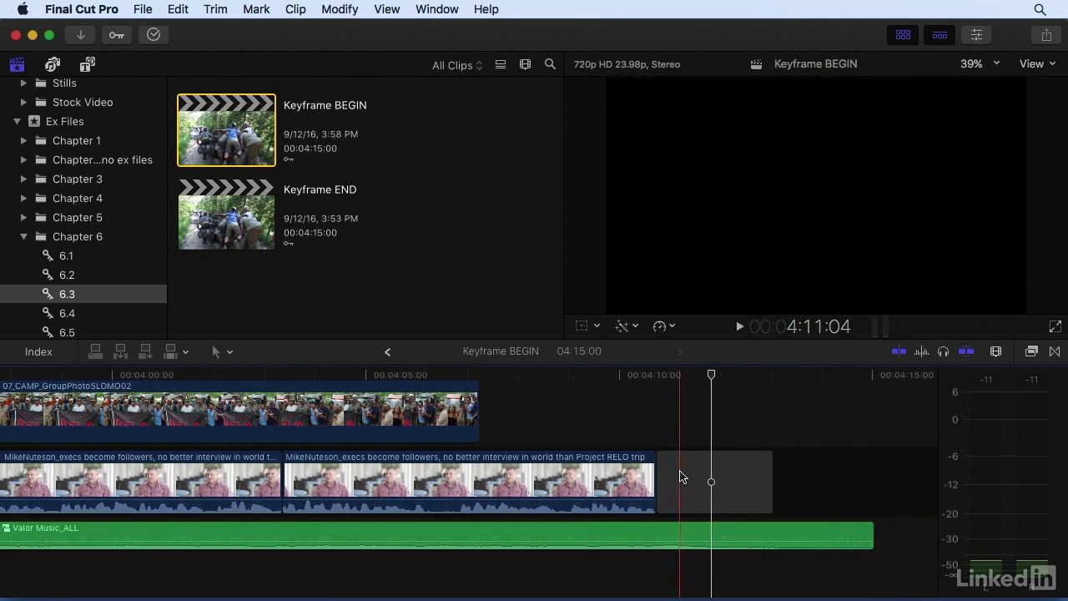
pyautogui.scroll(-1, 671, 417)
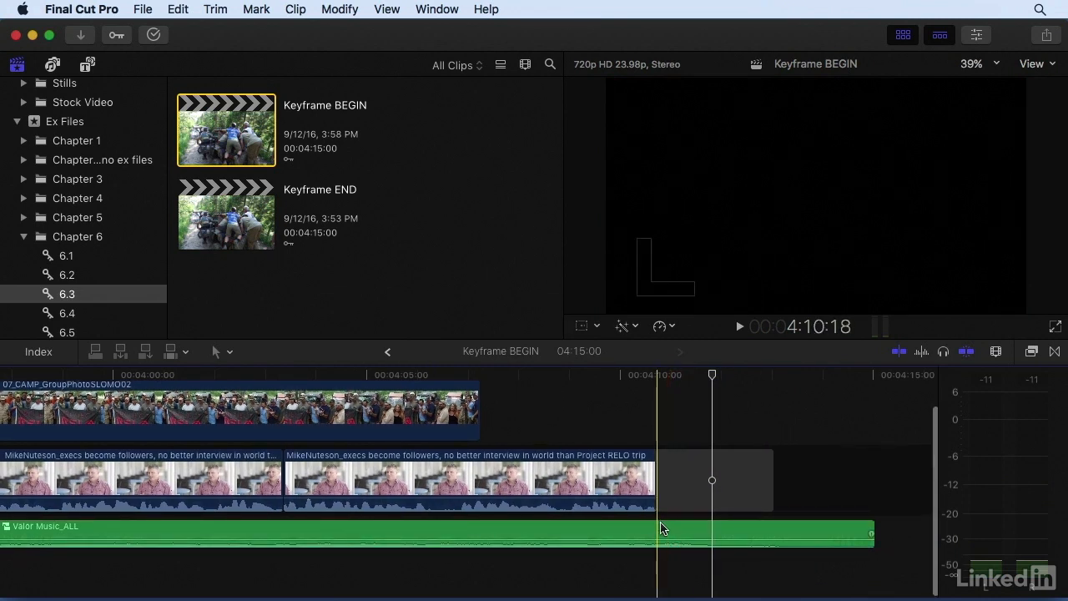
pyautogui.moveTo(661, 532); pyautogui.dragTo(874, 532)
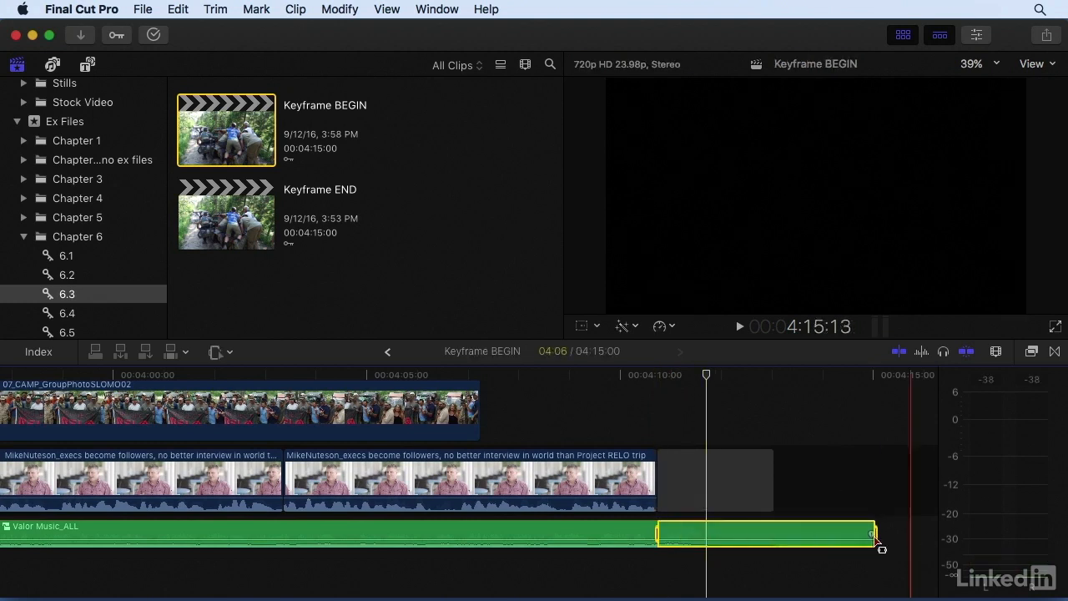
pyautogui.moveTo(689, 539); pyautogui.dragTo(690, 525)
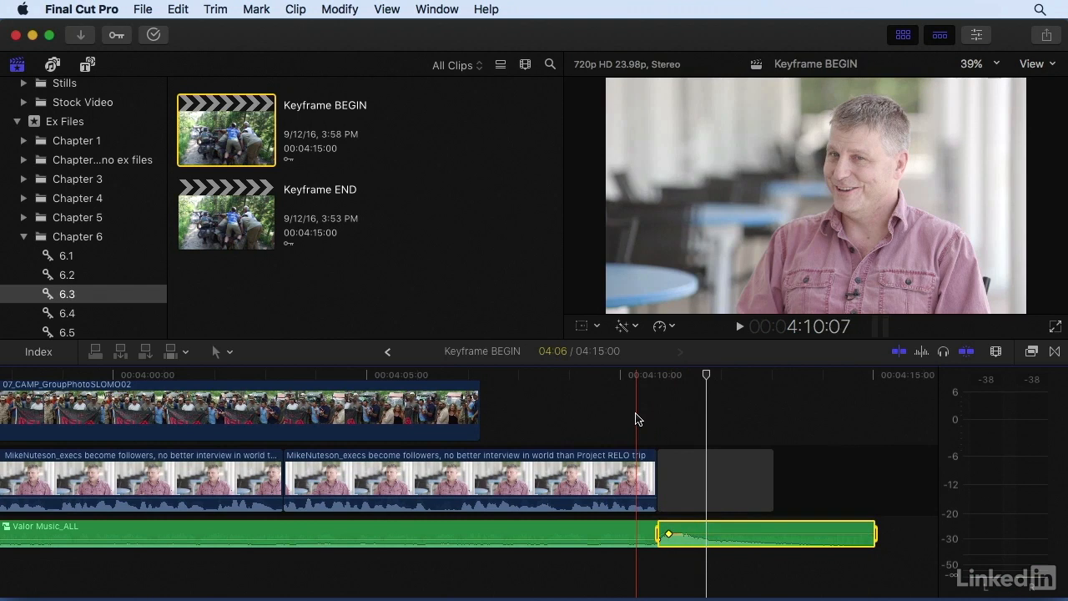
pyautogui.press('space')
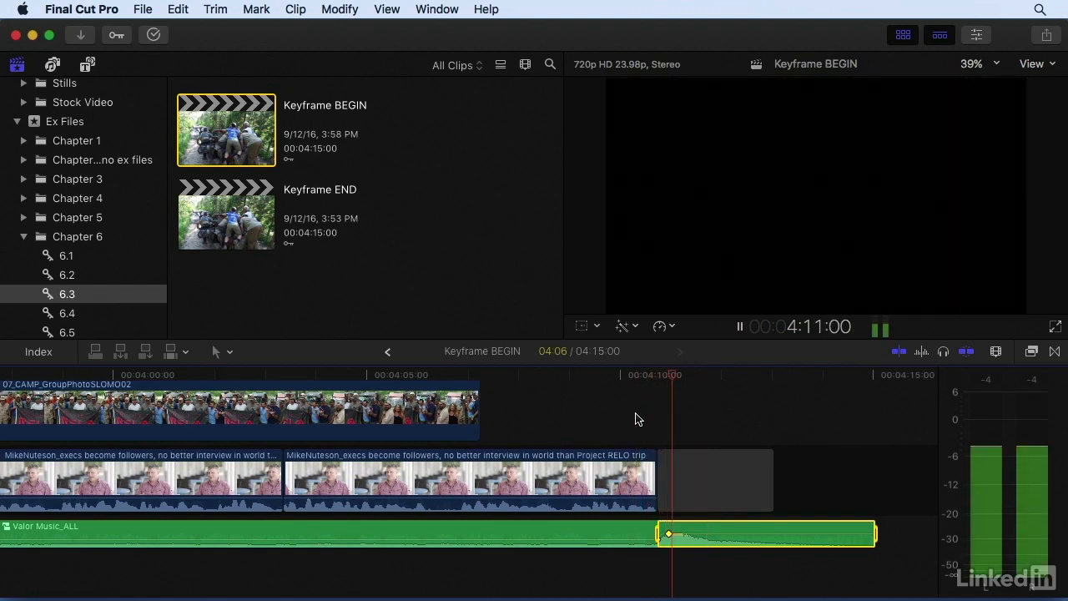
pyautogui.press('space')
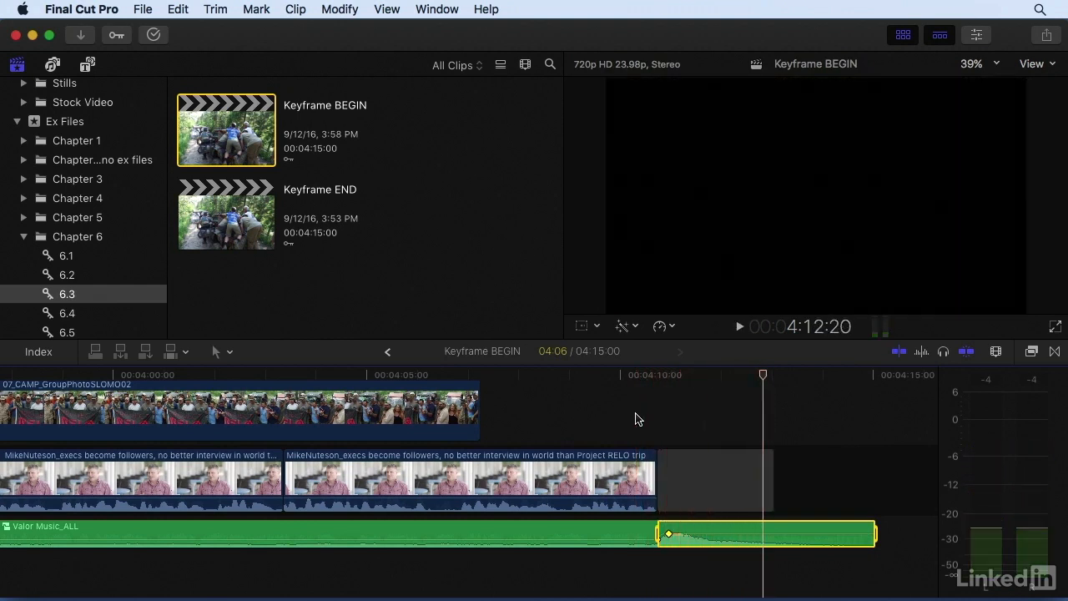
# - Set the ending music keyframe just after the last interview clip to 10 dB in the audio inspector, and play back the change
pyautogui.hscroll(1, 648, 401)
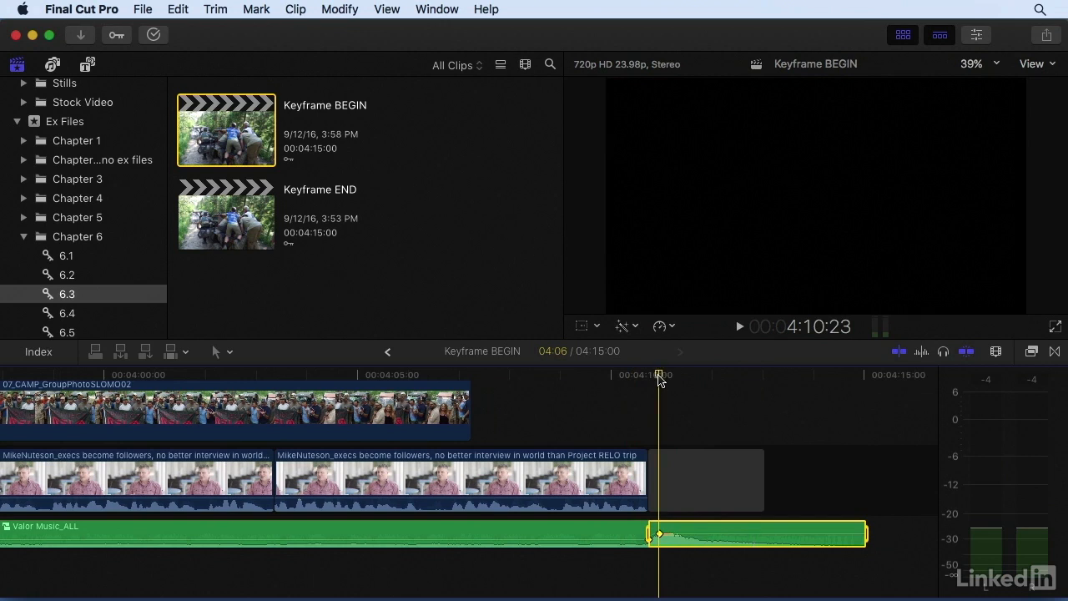
pyautogui.press('super+equal')
pyautogui.press('super+equal')
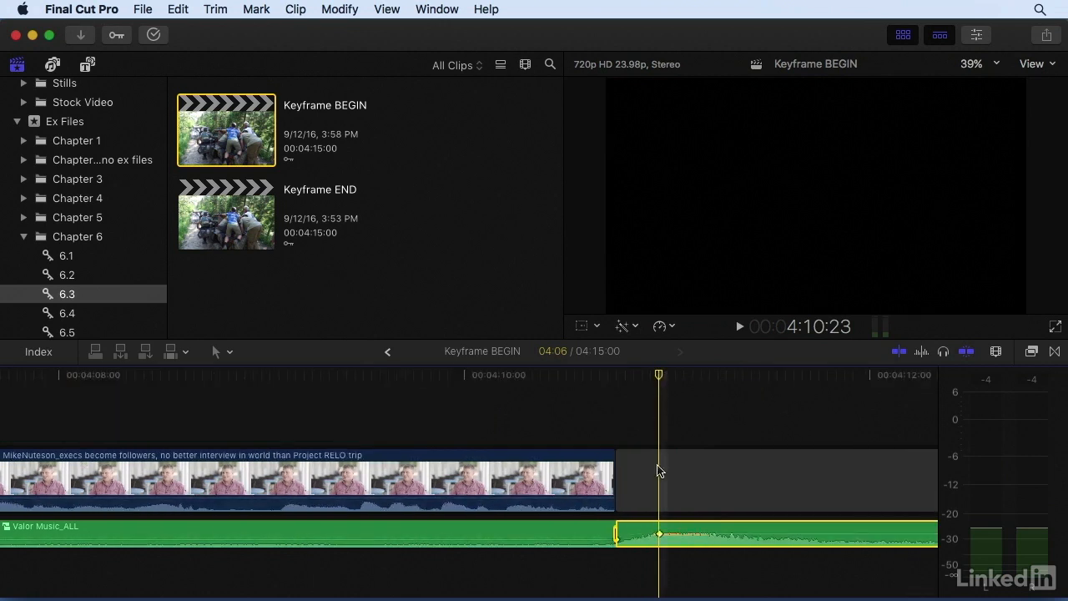
pyautogui.click(659, 533)
pyautogui.click(974, 34)
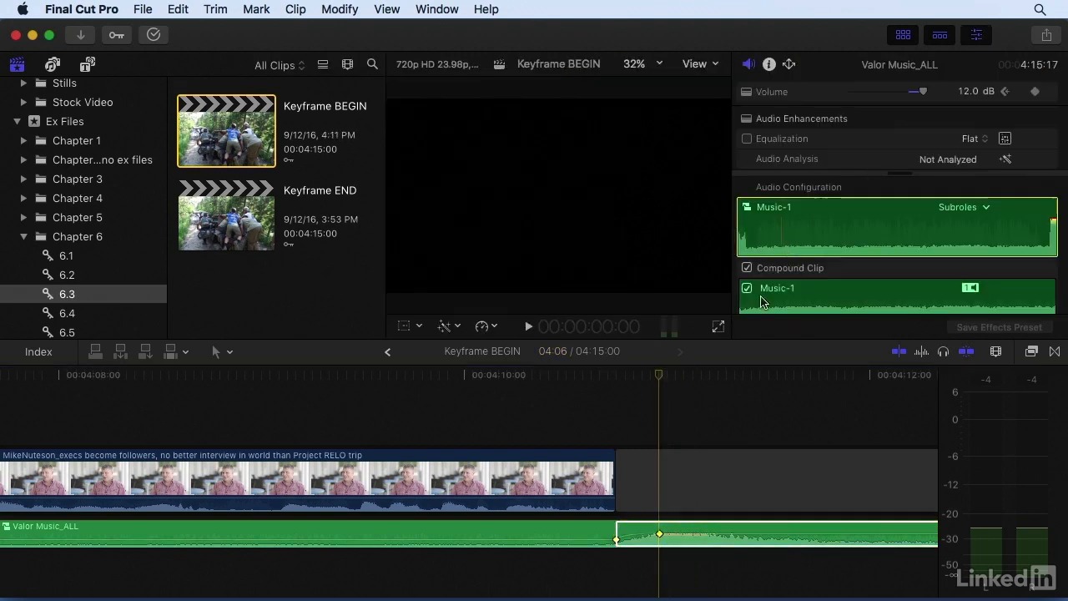
pyautogui.click(958, 115)
pyautogui.click(970, 92)
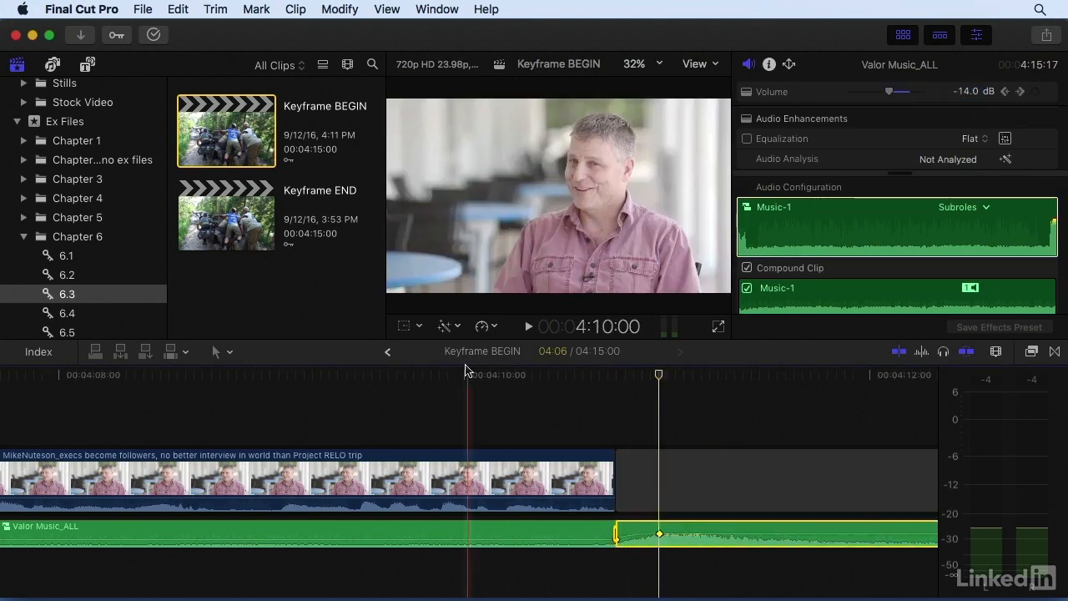
pyautogui.press('space')
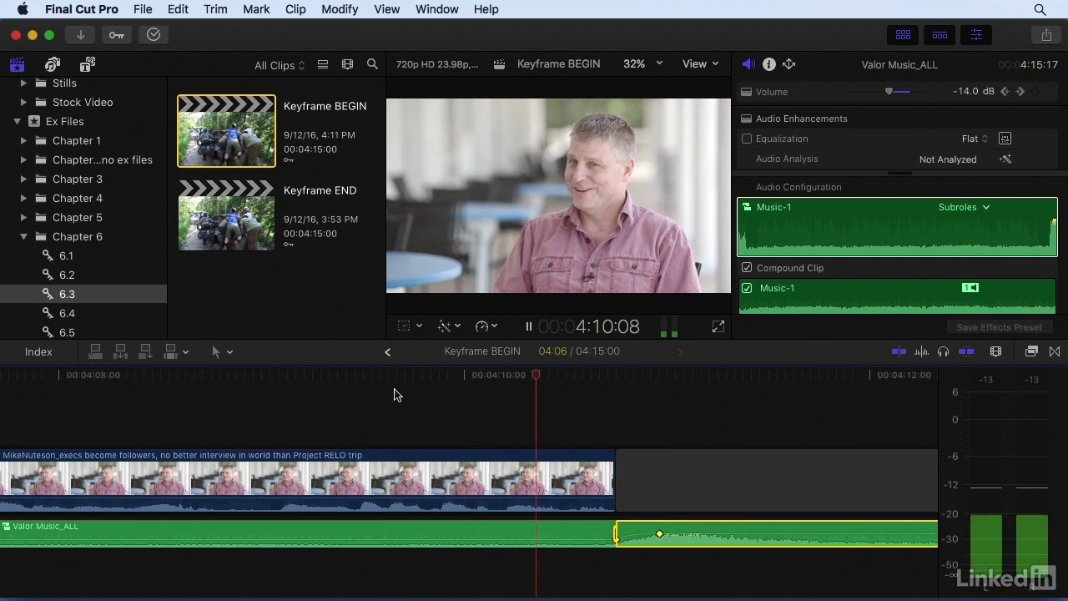
pyautogui.press('space')
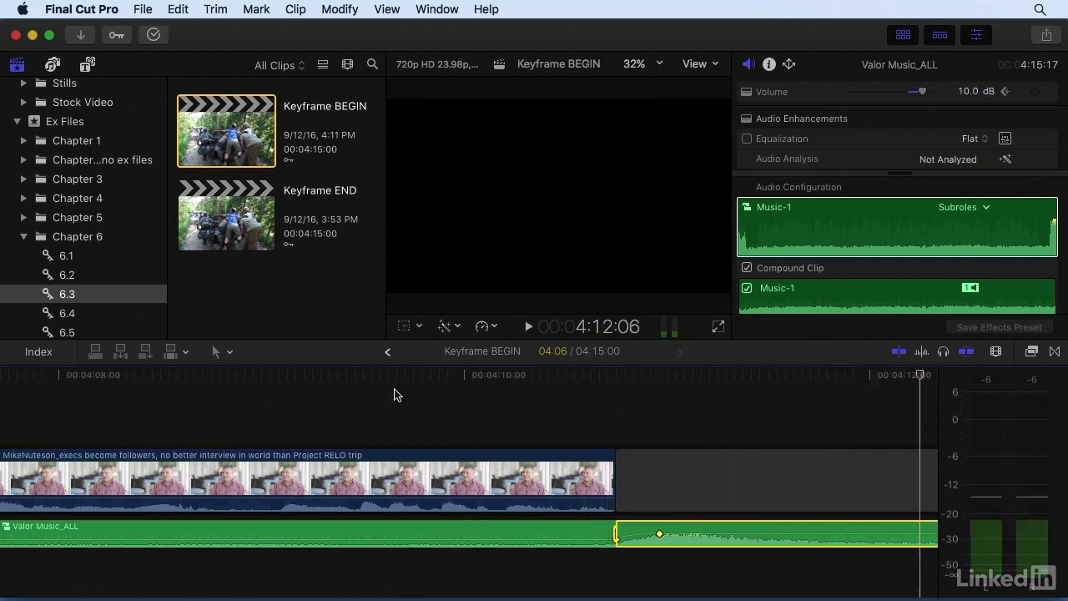
# - Play the interview clip beneath GettyImages-511613908, from about 36 seconds, to listen for the audio spike at its marker
pyautogui.press('super+minus')
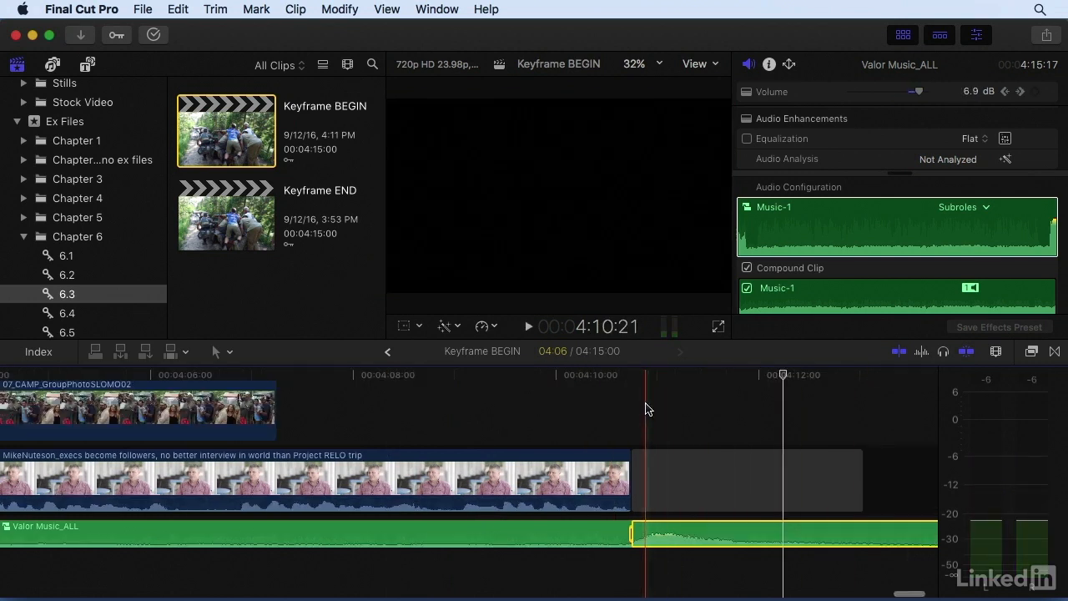
pyautogui.hotkey('shift', 'z')
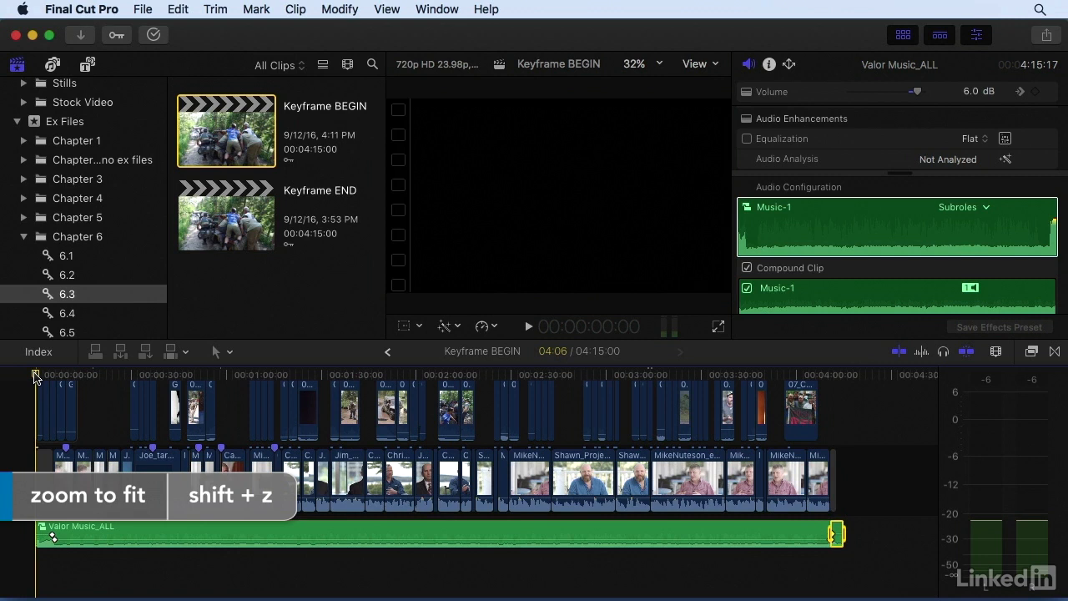
pyautogui.press('super+equal')
pyautogui.press('super+equal')
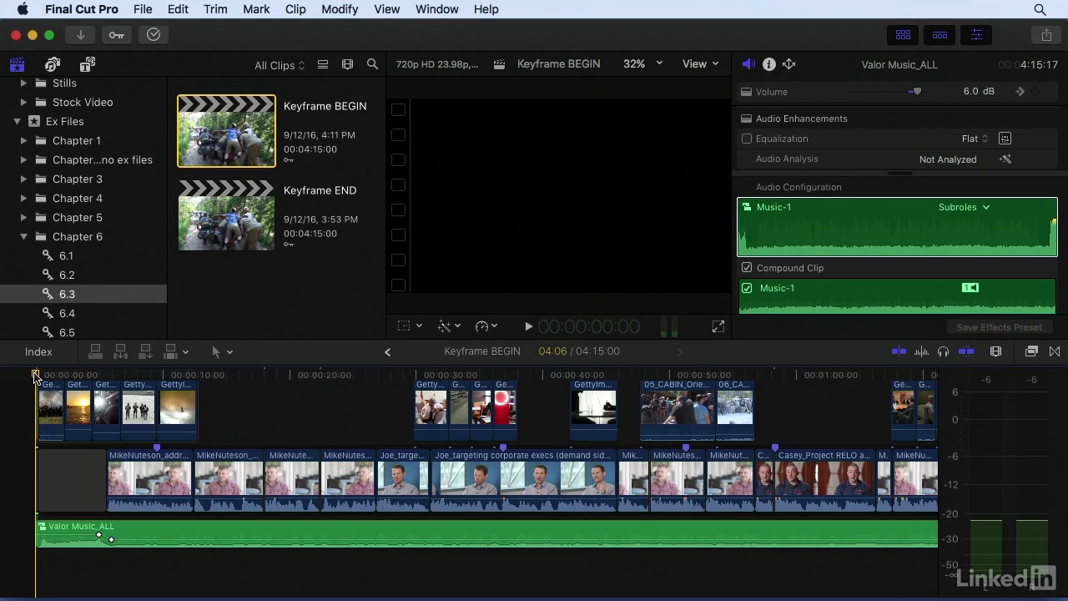
pyautogui.click(492, 373)
pyautogui.press('super+equal')
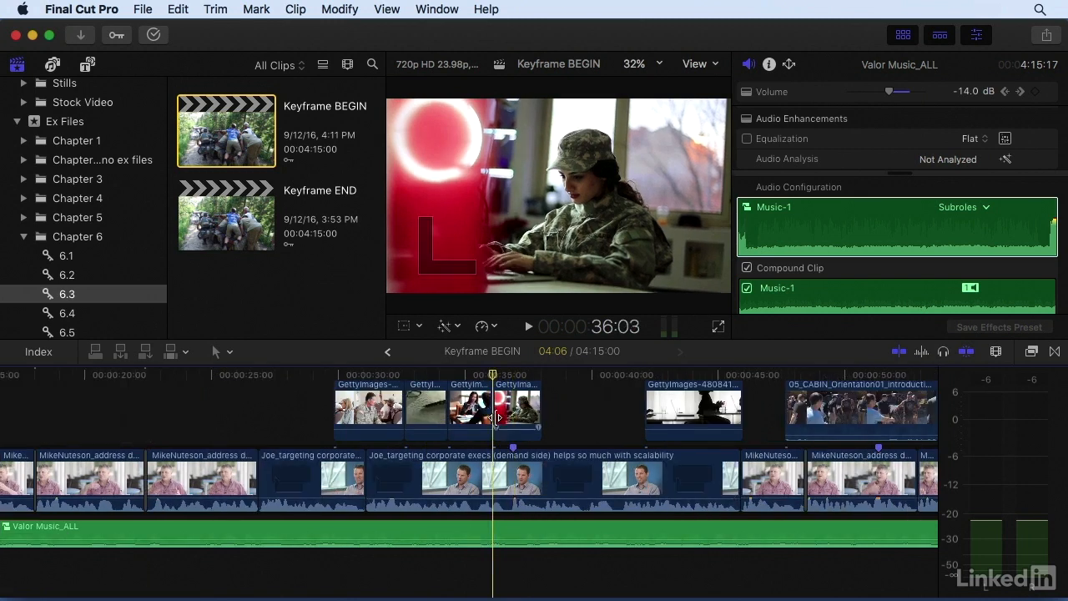
pyautogui.press('space')
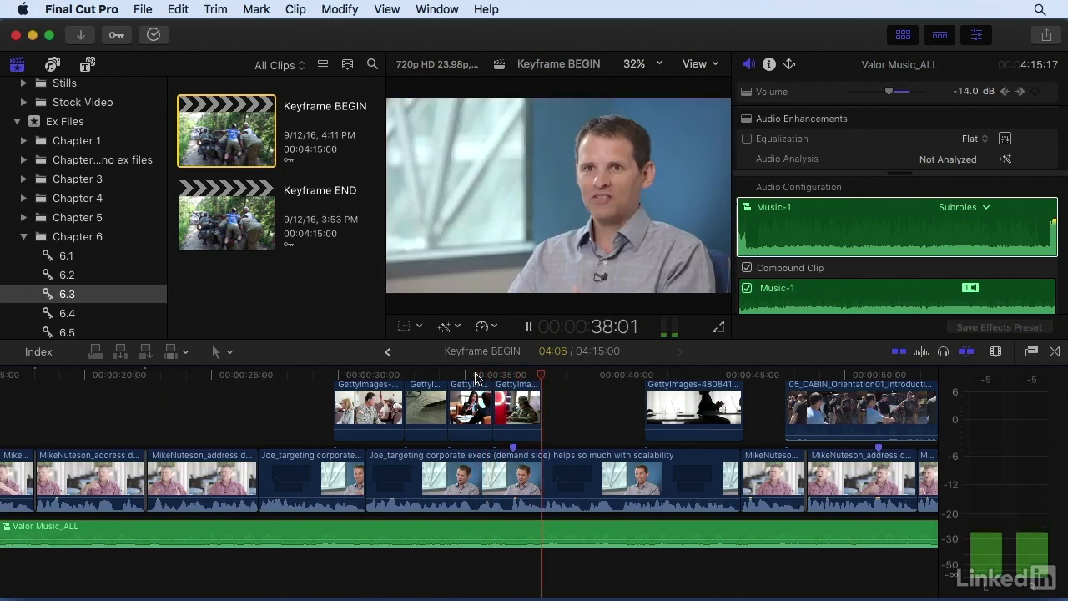
pyautogui.press('space')
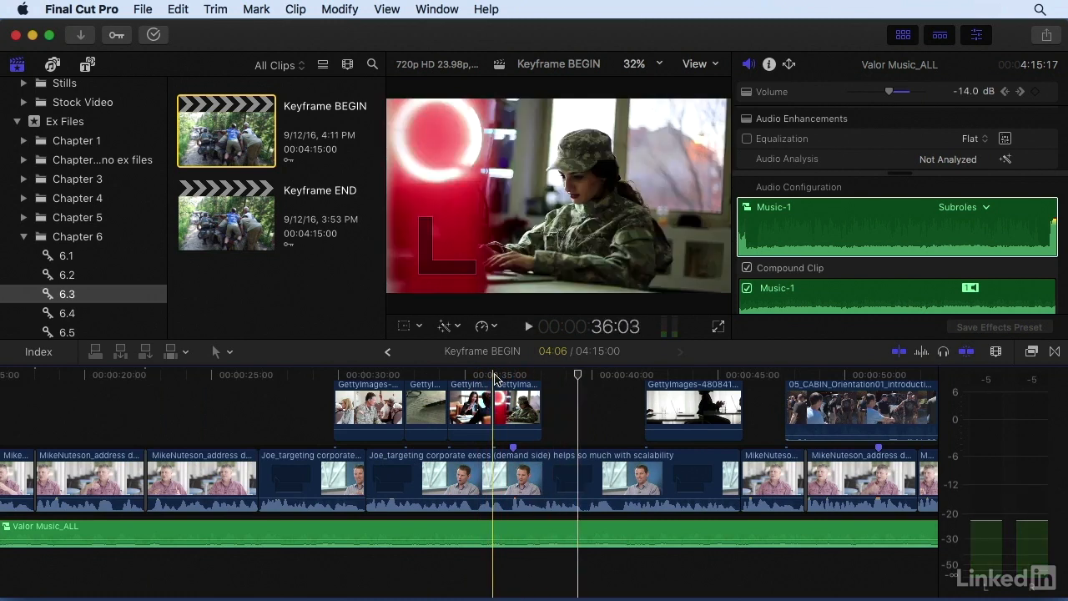
# - Add three volume keyframes around the audio spike near the marker in the interview clip beneath GettyImages-511613908, and lower the middle one slightly
pyautogui.press('super+equal')
pyautogui.press('super+equal')
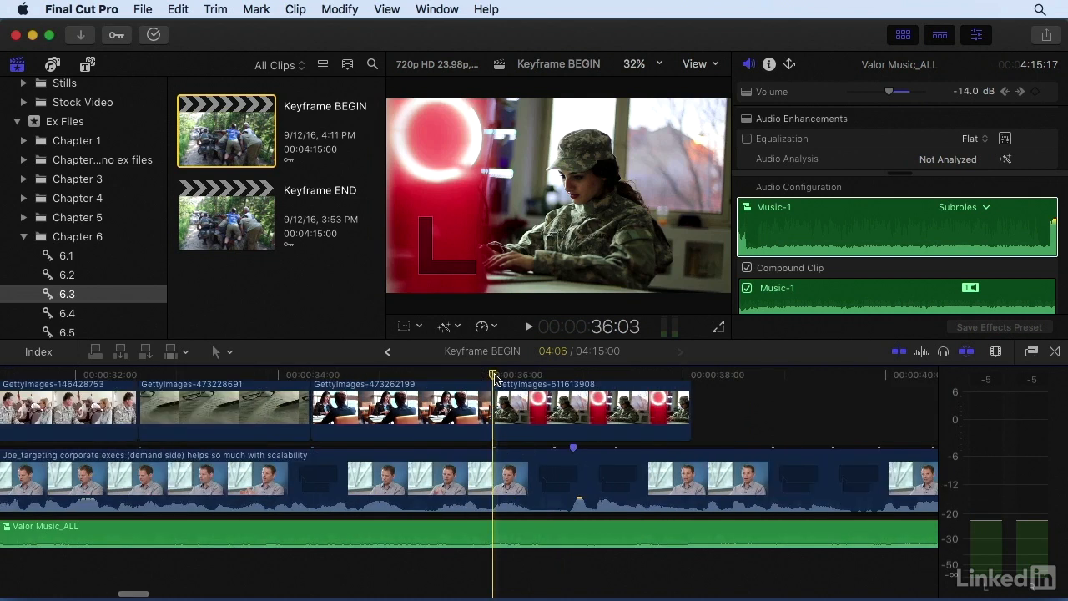
pyautogui.keyDown('alt'); pyautogui.click(454, 499); pyautogui.keyUp('alt')
pyautogui.keyDown('alt'); pyautogui.click(441, 499); pyautogui.keyUp('alt')
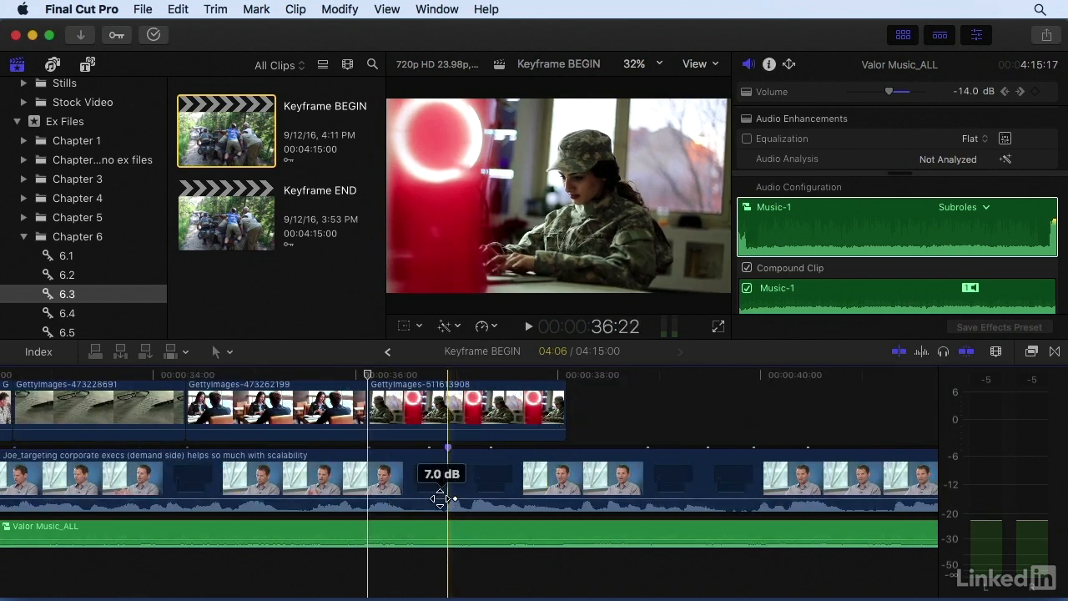
pyautogui.click(455, 499)
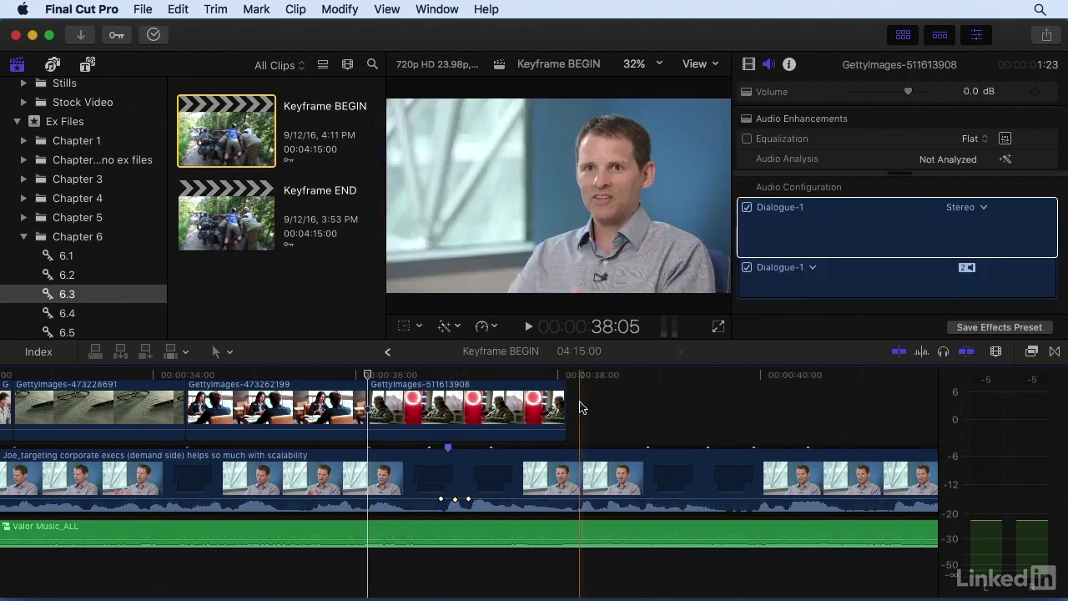
# - Play the interview twice across the three keyframes to check the softened audio spike
pyautogui.click(579, 463)
pyautogui.click(301, 374)
pyautogui.press('space')
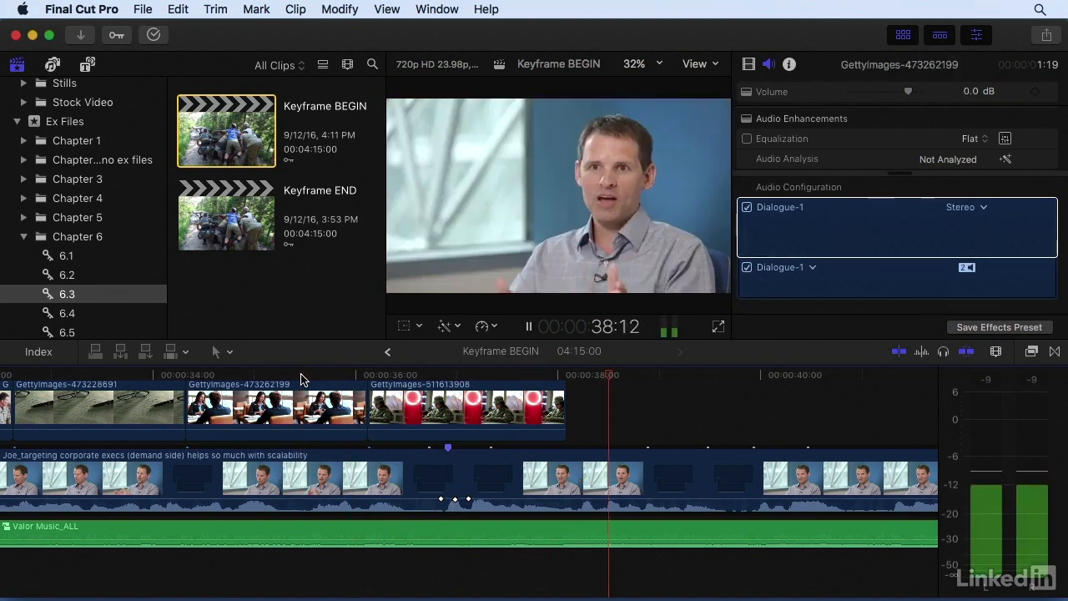
pyautogui.press('space')
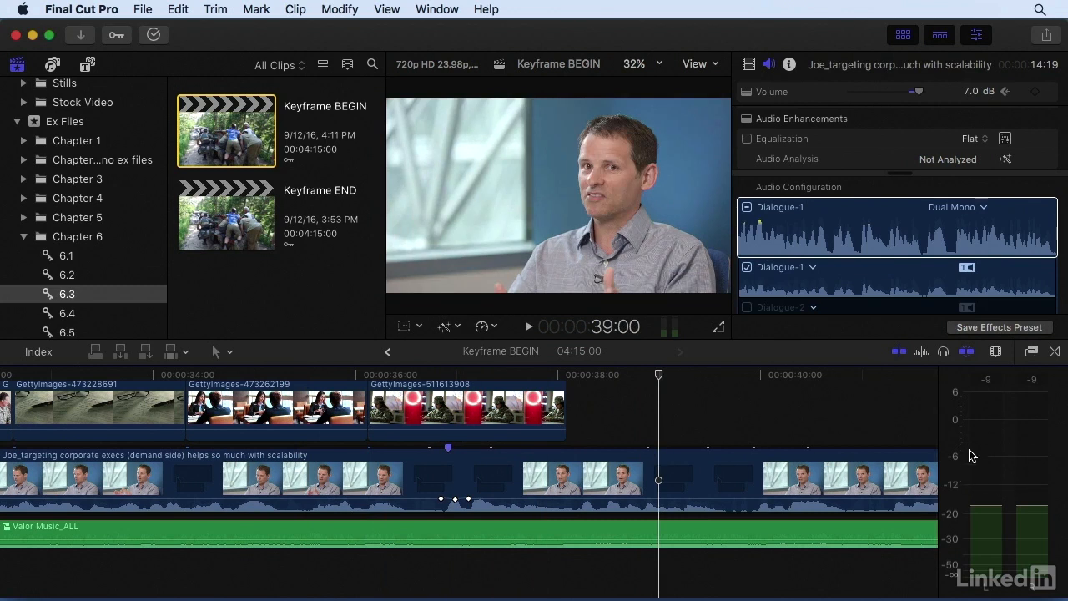
pyautogui.click(328, 378)
pyautogui.press('space')
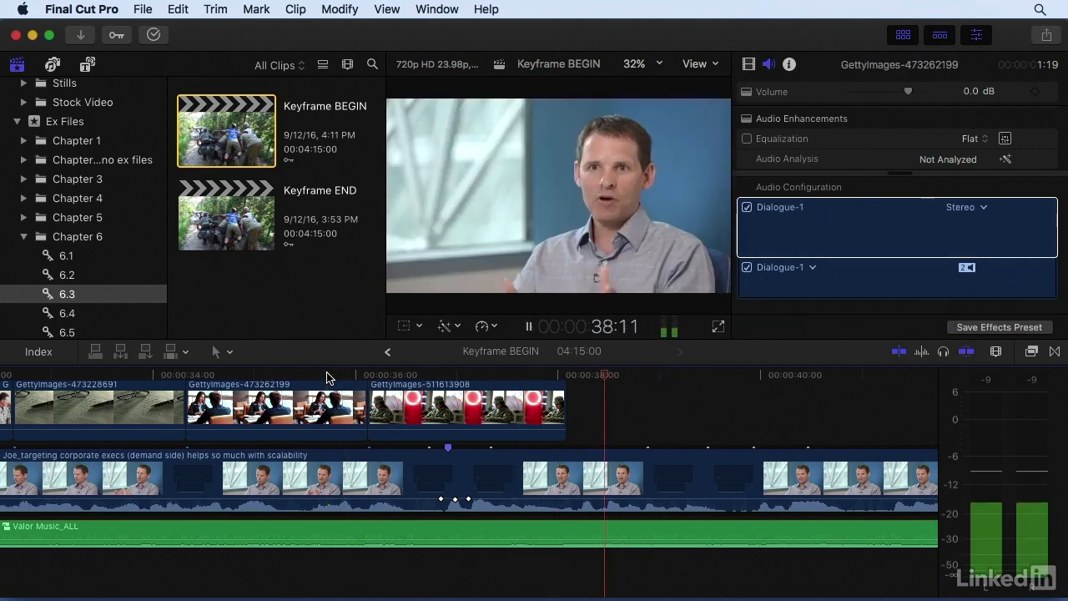
pyautogui.press('space')
# - Go to the marker at about 58 seconds and play the interview clip that starts there to check its loud opening
pyautogui.press('super+minus')
pyautogui.press('super+minus')
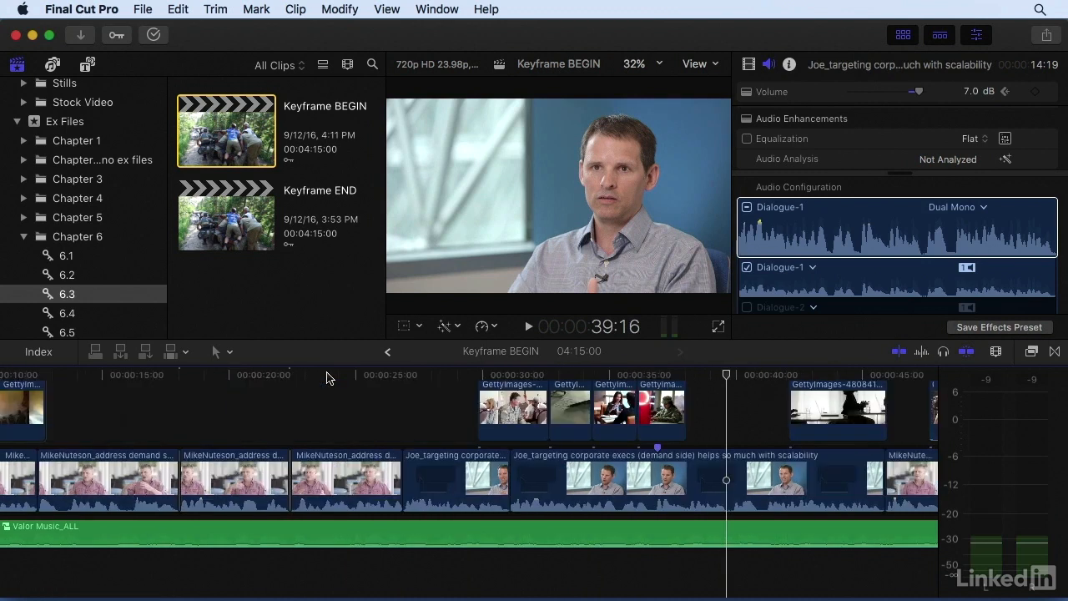
pyautogui.hscroll(10, 327, 378)
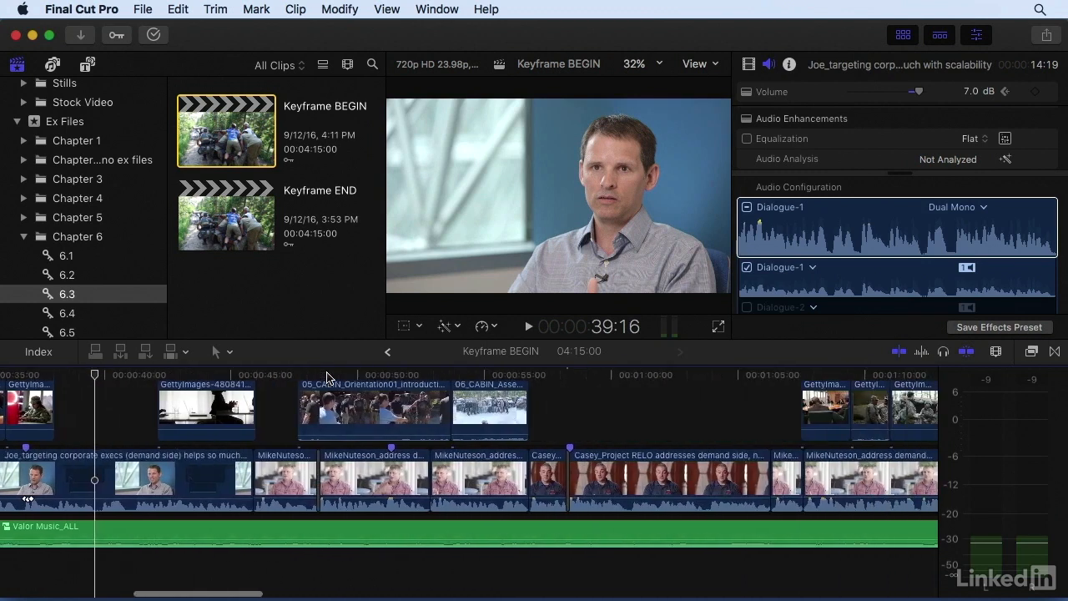
pyautogui.hscroll(1, 464, 376)
pyautogui.click(473, 376)
pyautogui.press('super+equal')
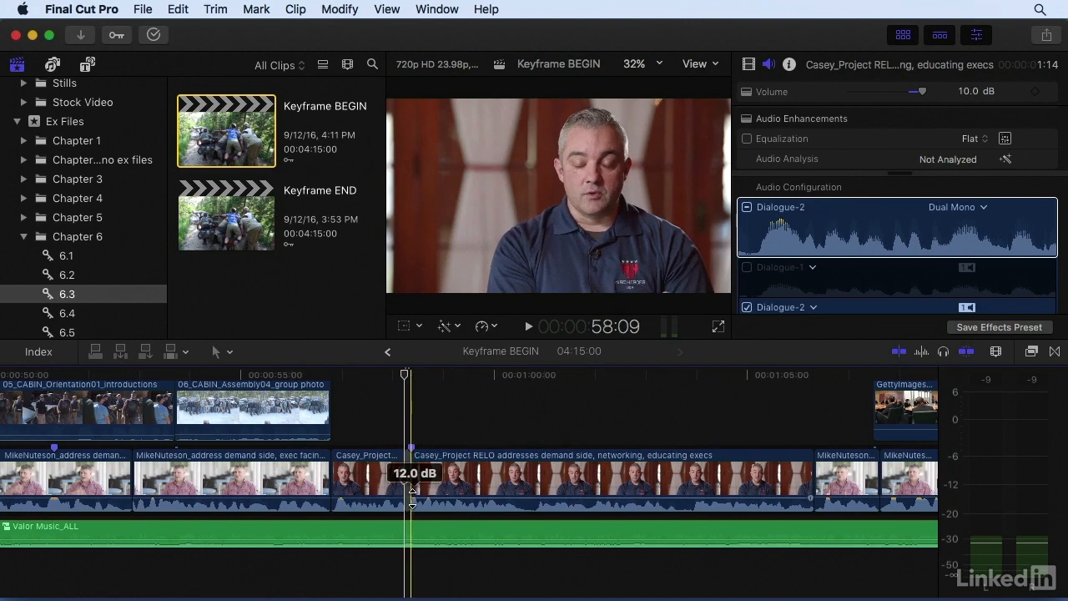
pyautogui.press('space')
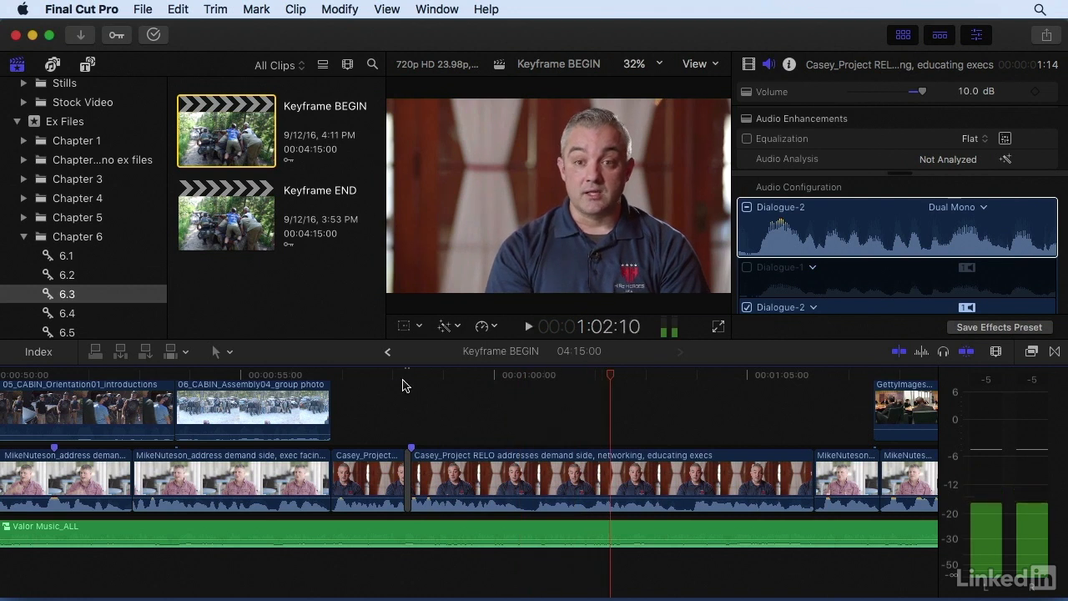
pyautogui.press('space')
# - Add two volume keyframes just after the loud opening of the interview clip at the 58-second marker, and lower the first one slightly
pyautogui.press('super+equal')
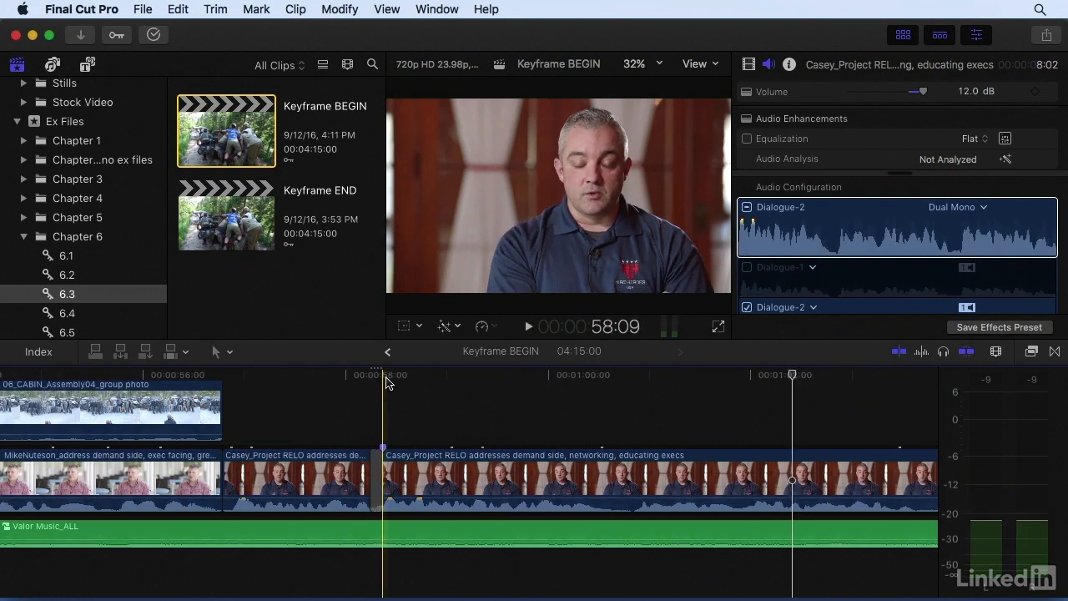
pyautogui.keyDown('alt'); pyautogui.click(437, 496); pyautogui.keyUp('alt')
pyautogui.keyDown('alt'); pyautogui.click(430, 497); pyautogui.keyUp('alt')
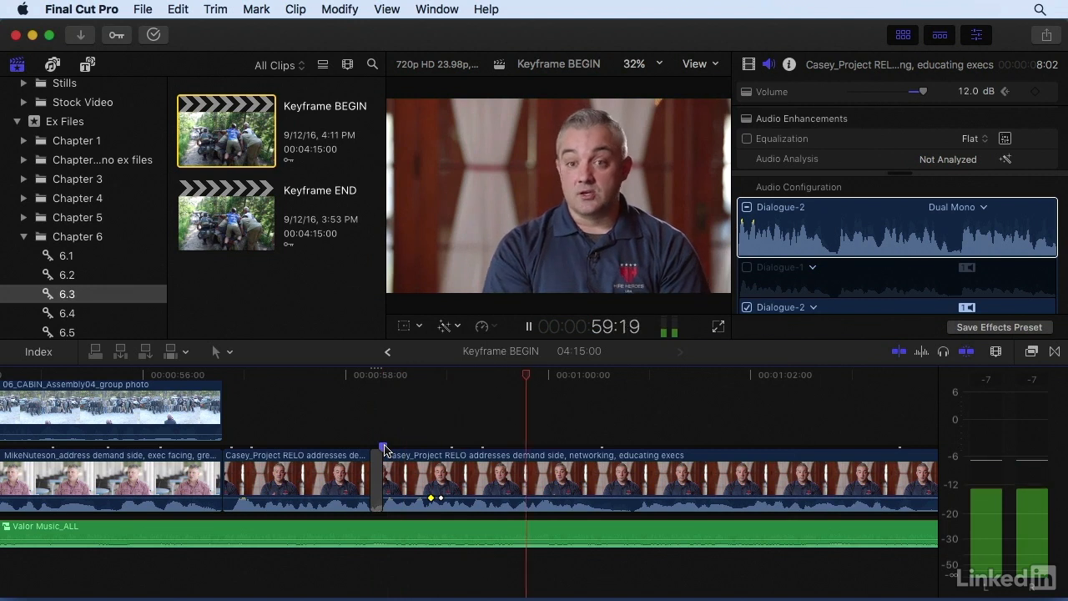
# - Play the interview clip from the 58-second marker across its two volume keyframes to check the softened opening
pyautogui.press('space')
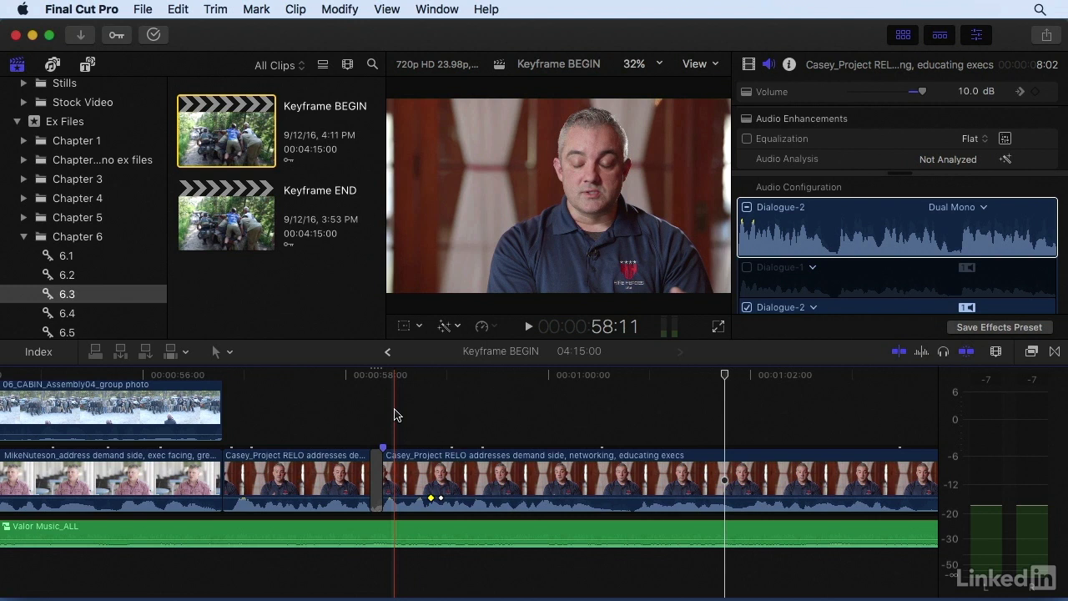
# - Give the start of the Valor Music_ALL clip a short fade-in with a Linear curve, and play the project's opening to check it
pyautogui.press('super+minus')
pyautogui.press('super+minus')
pyautogui.press('super+minus')
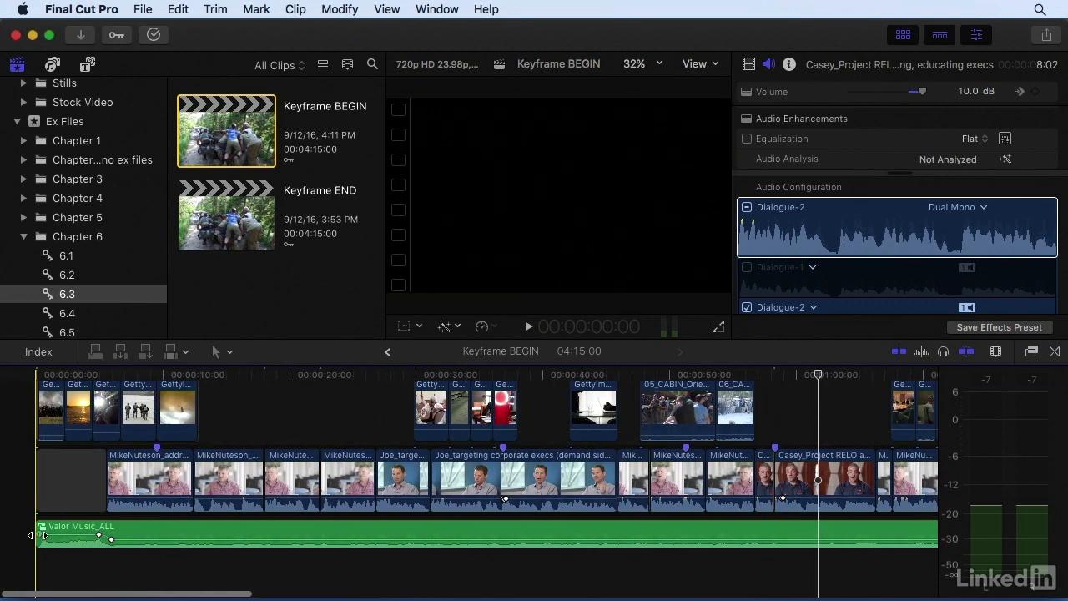
pyautogui.moveTo(39, 535); pyautogui.dragTo(76, 535)
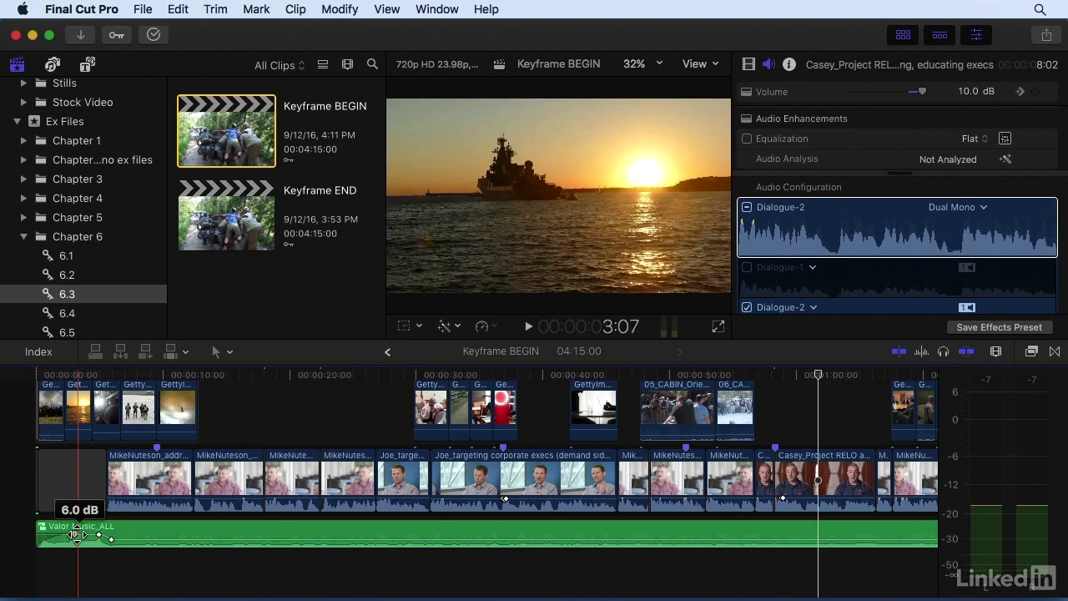
pyautogui.rightClick(75, 537)
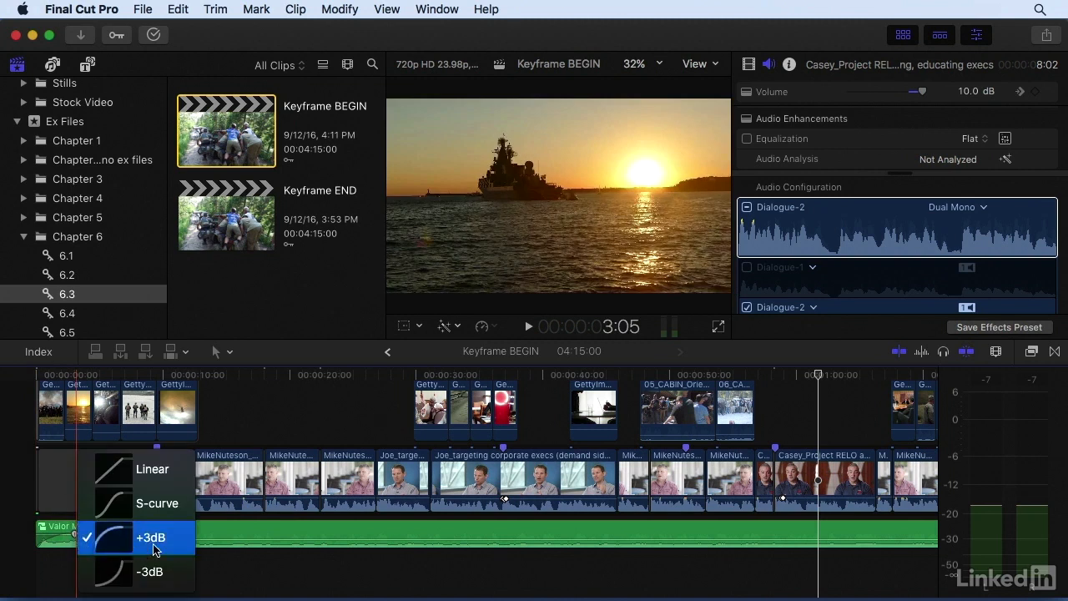
pyautogui.click(119, 478)
pyautogui.moveTo(76, 534); pyautogui.dragTo(50, 535)
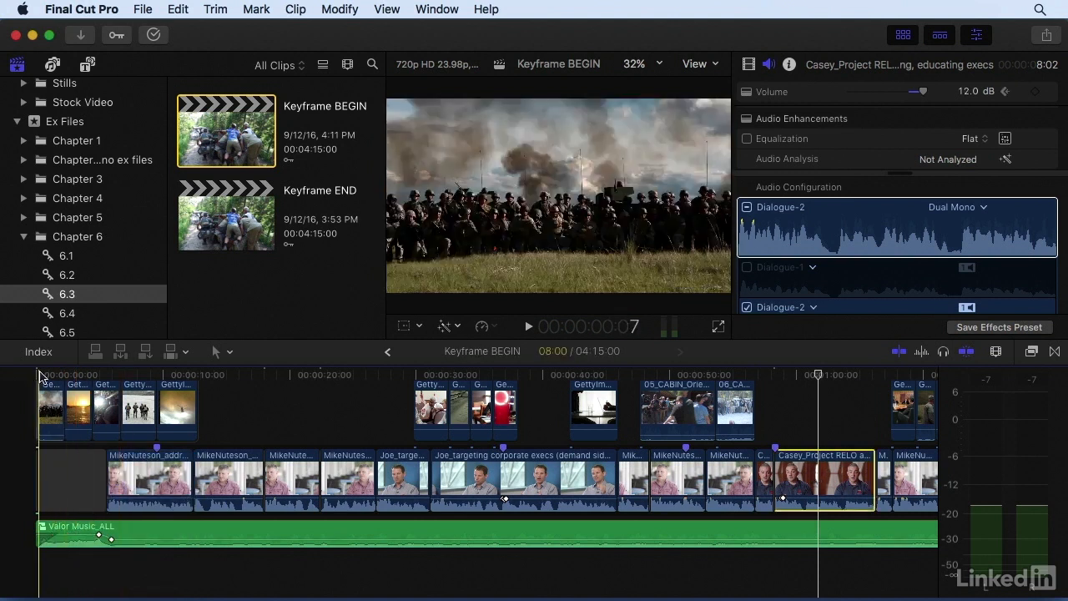
pyautogui.press('space')
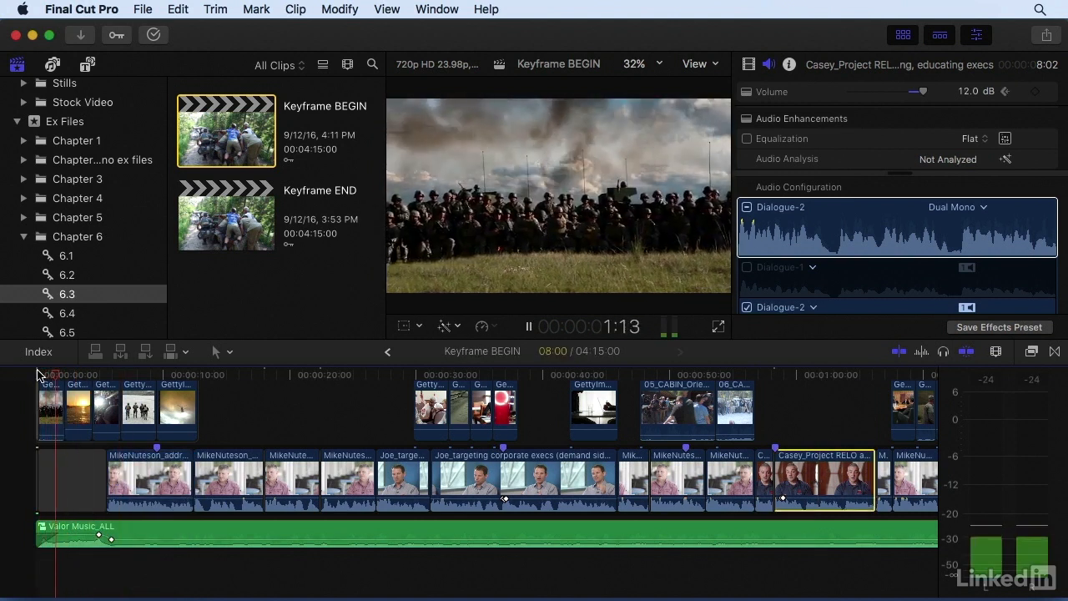
pyautogui.press('space')
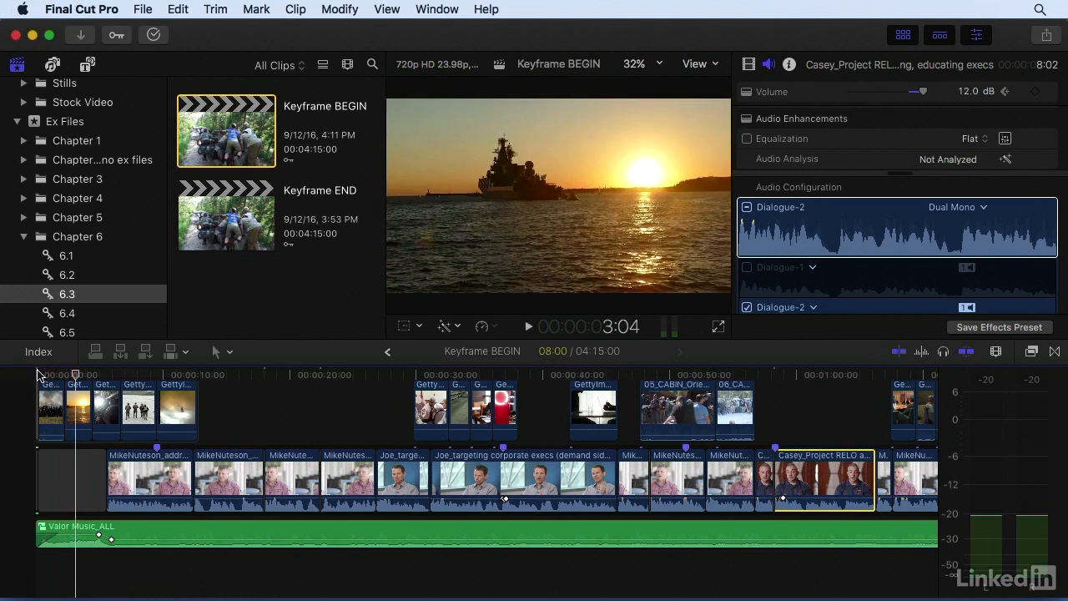